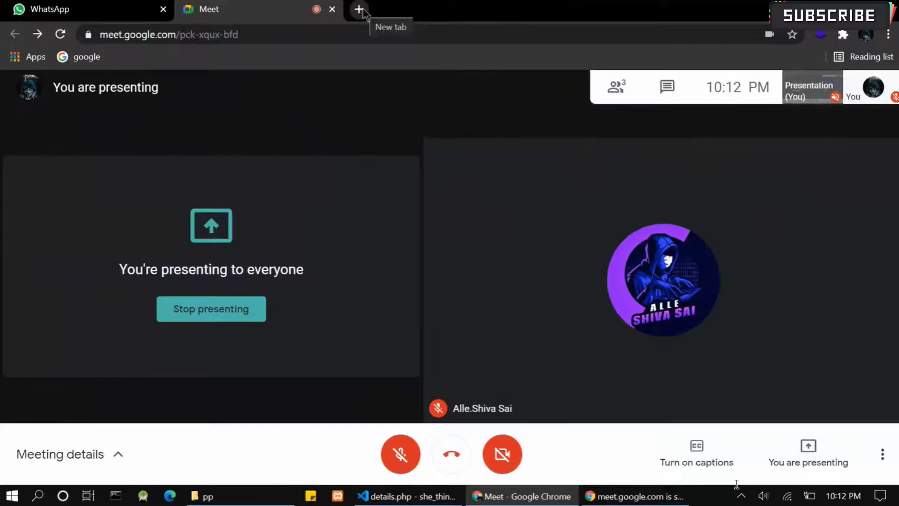
Open a new Chrome tab showing the Google search page.
left_click(360, 8)
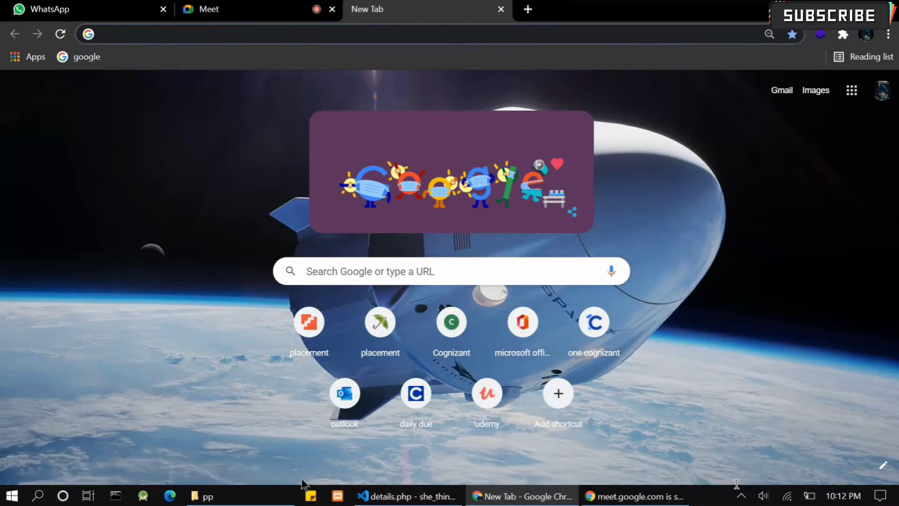
Bring VS Code forward with the she_think_intern project's details.php file.
mouse_move(360, 503)
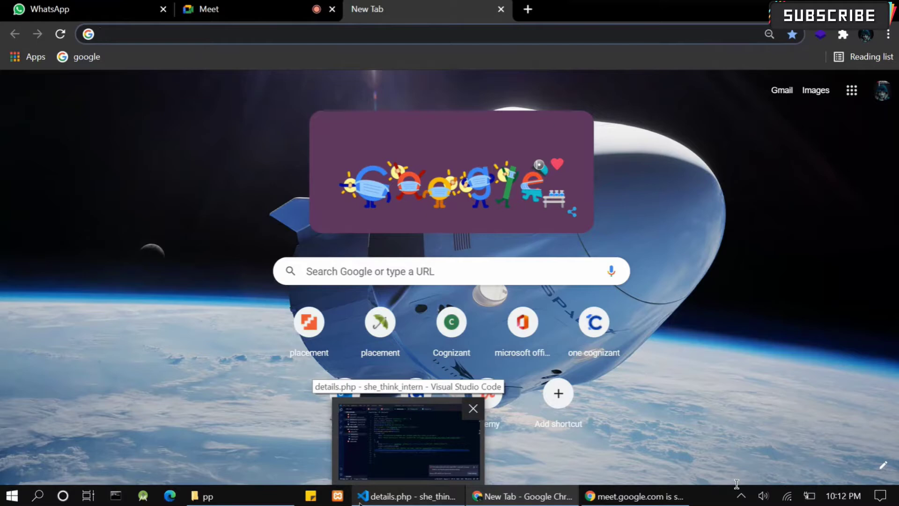
left_click(383, 502)
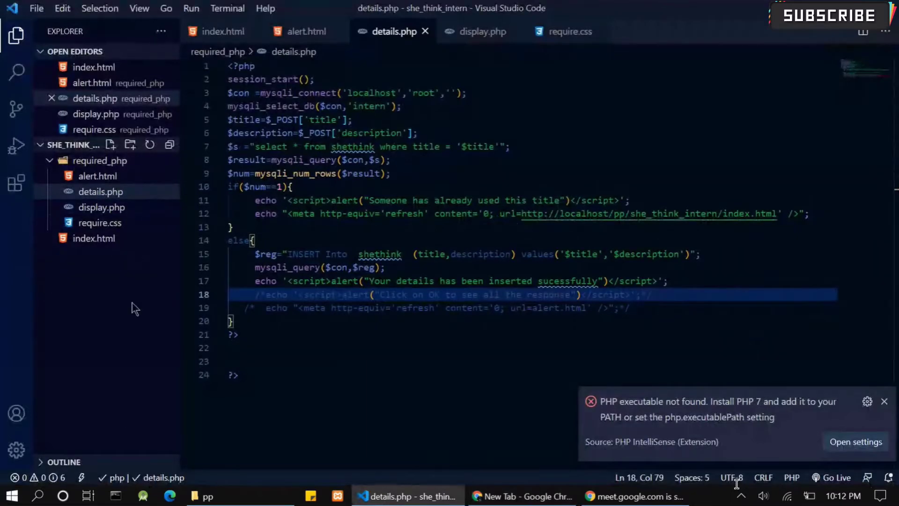
Maximize the xampp\htdocs\pp File Explorer window to list all project folders, including she_think_intern.
left_click(221, 502)
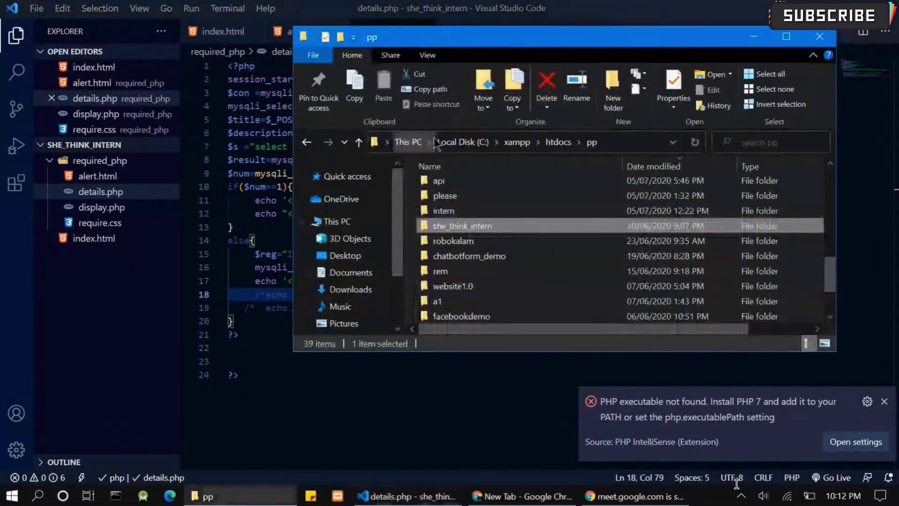
left_click(786, 38)
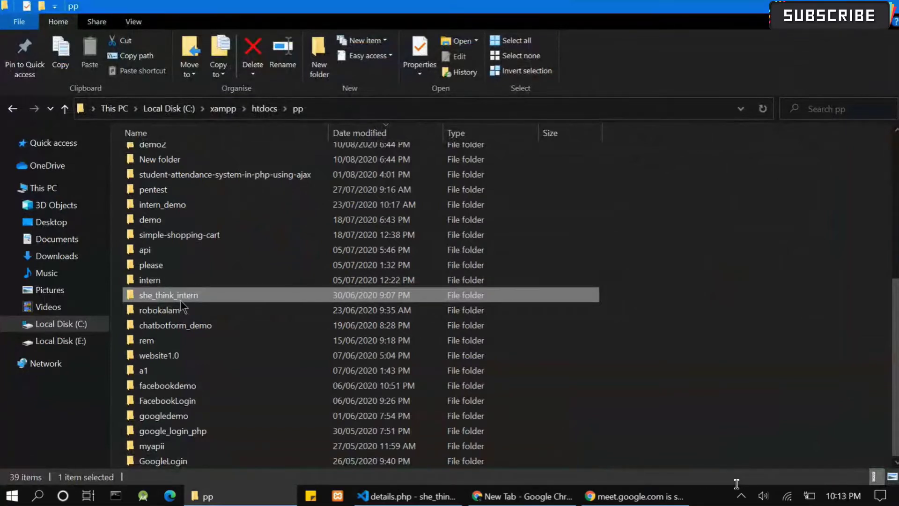
left_click(520, 498)
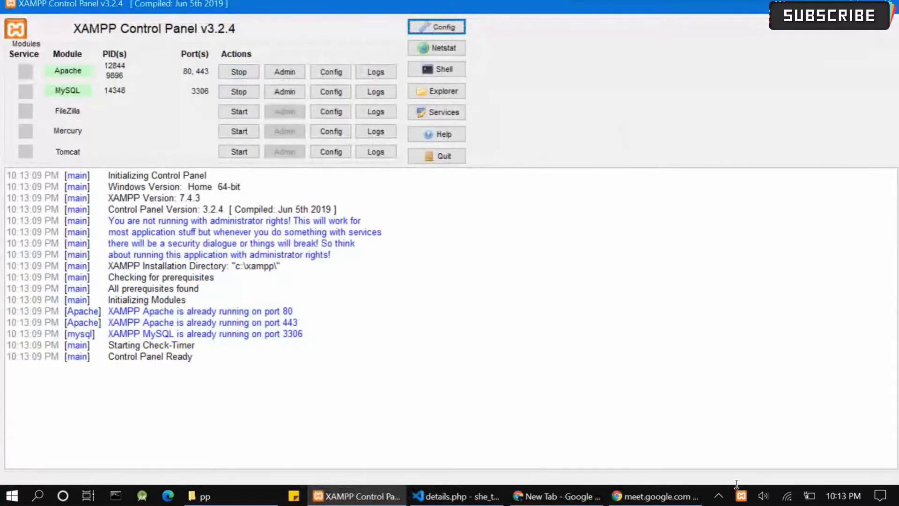
Launch phpMyAdmin at localhost/phpmyadmin from the MySQL Admin button.
left_click(285, 92)
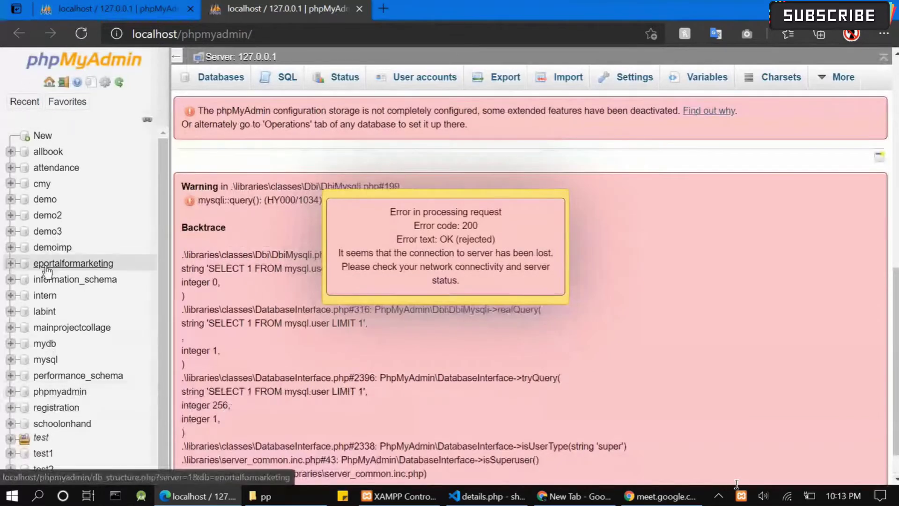
Show the intern database's emp, perform and shethink tables, then return to Chrome's new tab.
left_click(45, 299)
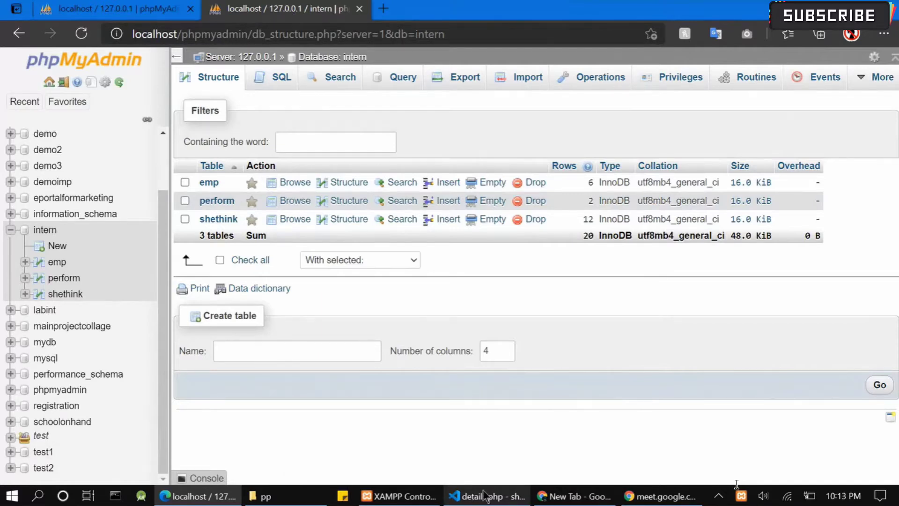
left_click(564, 492)
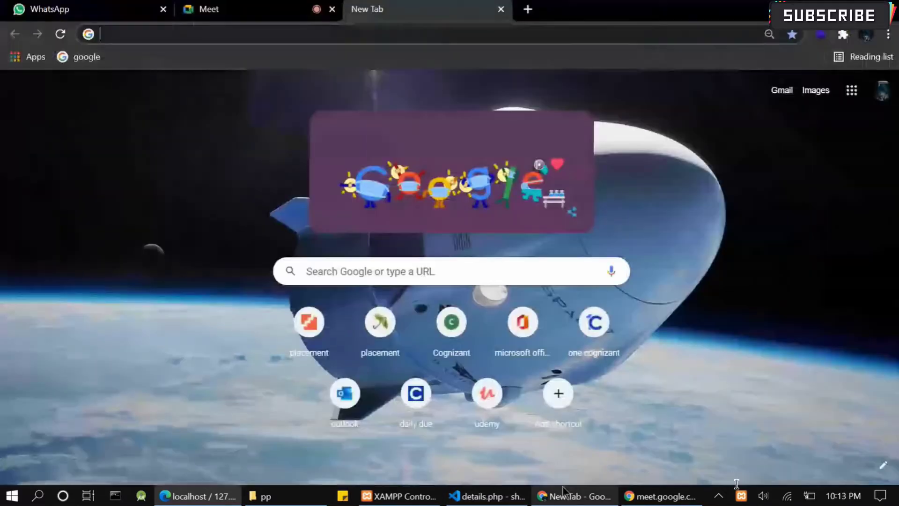
Google '000webhost' and open the 000WebHost Free Web Hosting result.
left_click(206, 29)
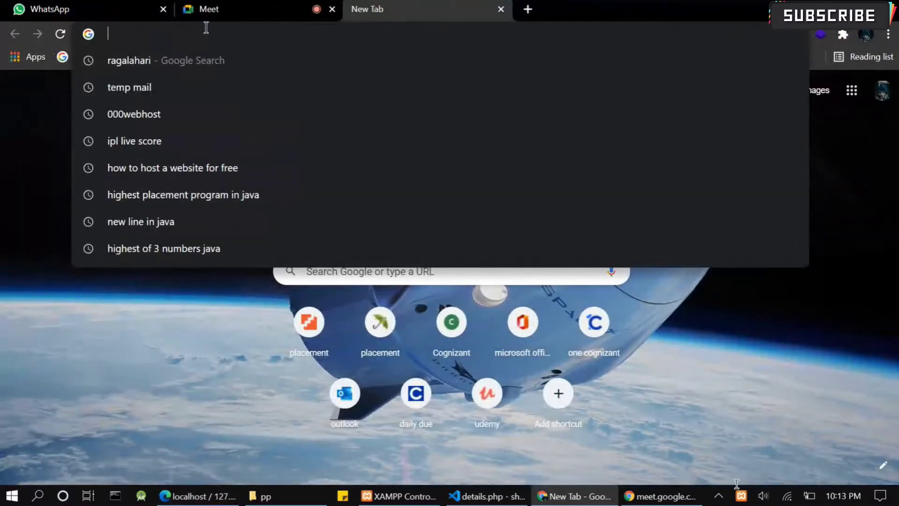
type("000webhost")
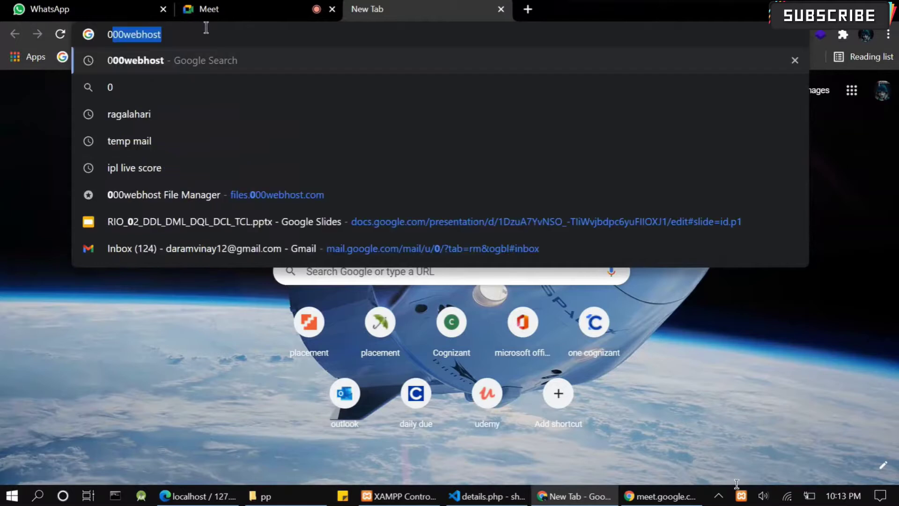
key("Right")
key("Return")
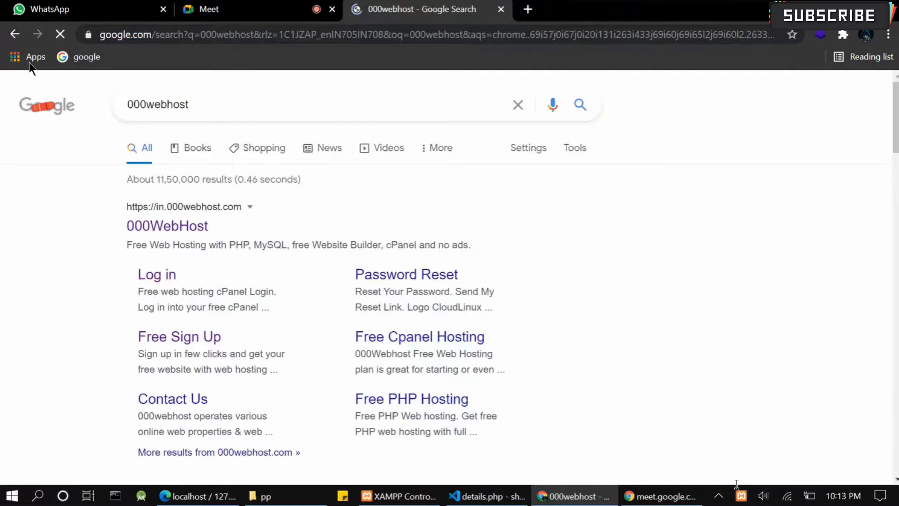
left_click(142, 226)
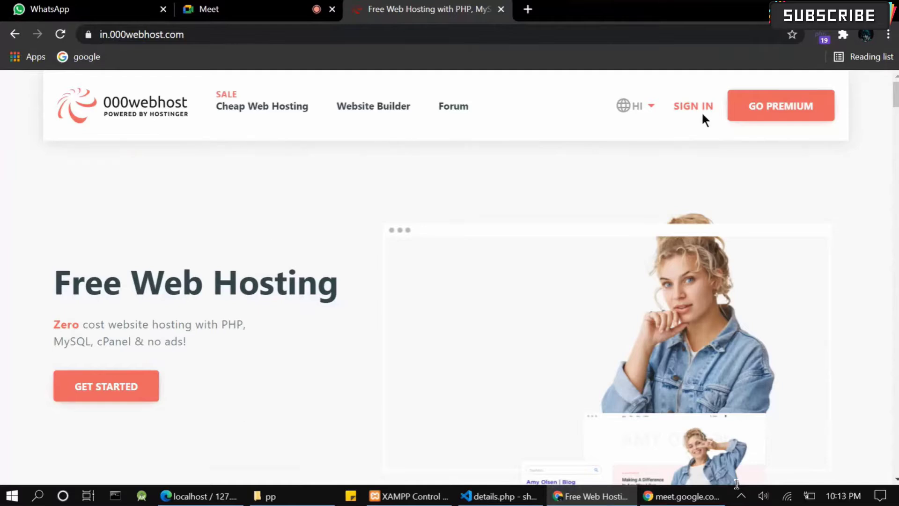
Sign in to 000webhost and choose Manage Website on the reactionary-thirtee site.
left_click(705, 111)
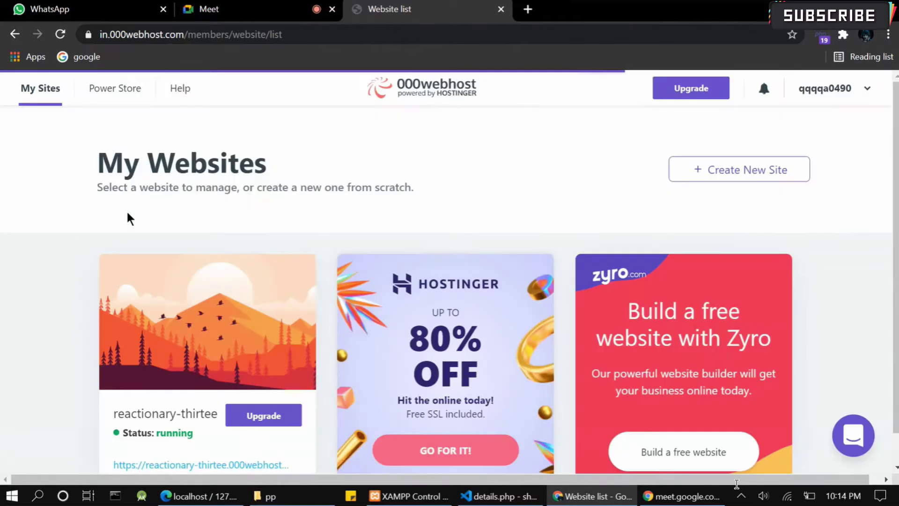
mouse_move(196, 358)
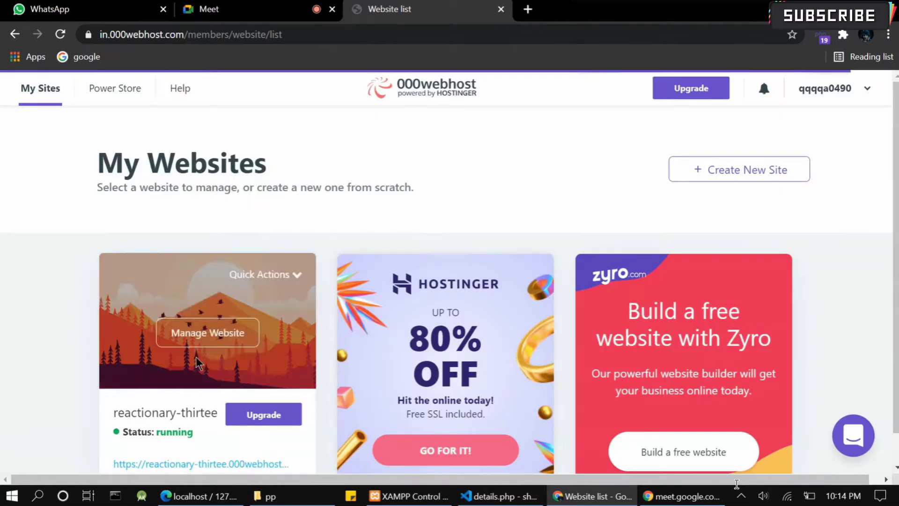
scroll(242, 191, "down", 1)
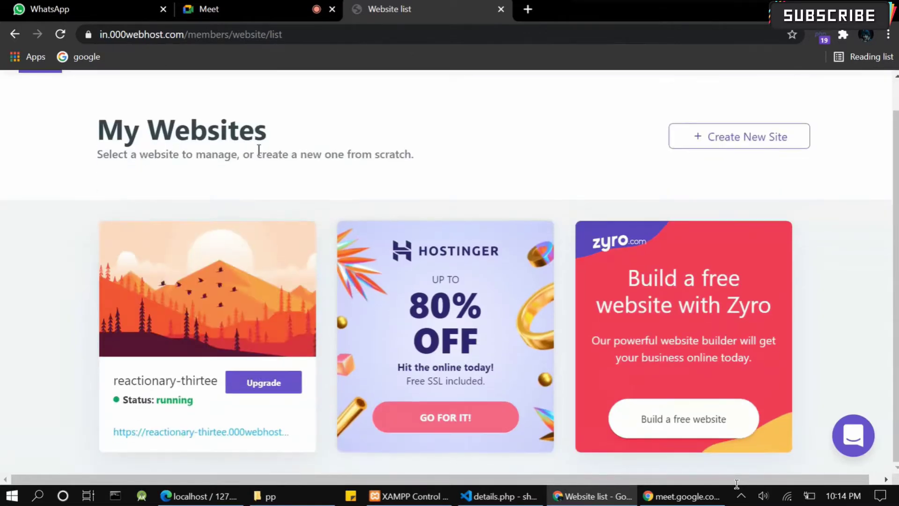
scroll(585, 188, "up", 1)
scroll(585, 188, "down", 1)
mouse_move(220, 236)
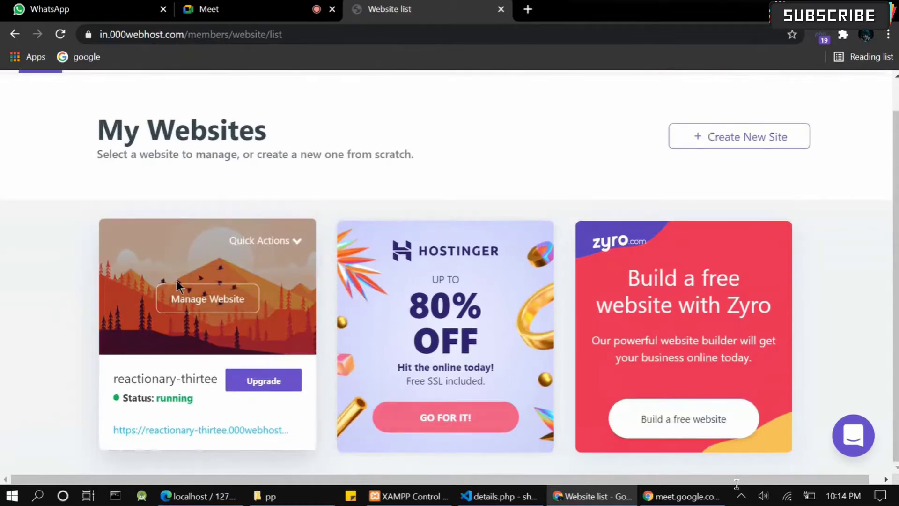
left_click(198, 301)
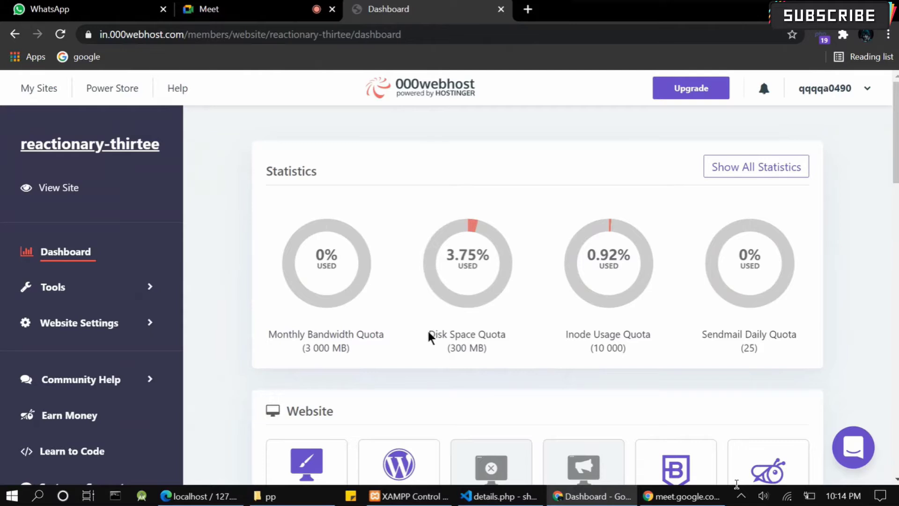
Launch the reactionary-thirtee File Manager from Tools, showing public_html and tmp.
left_click_drag(448, 348, 487, 352)
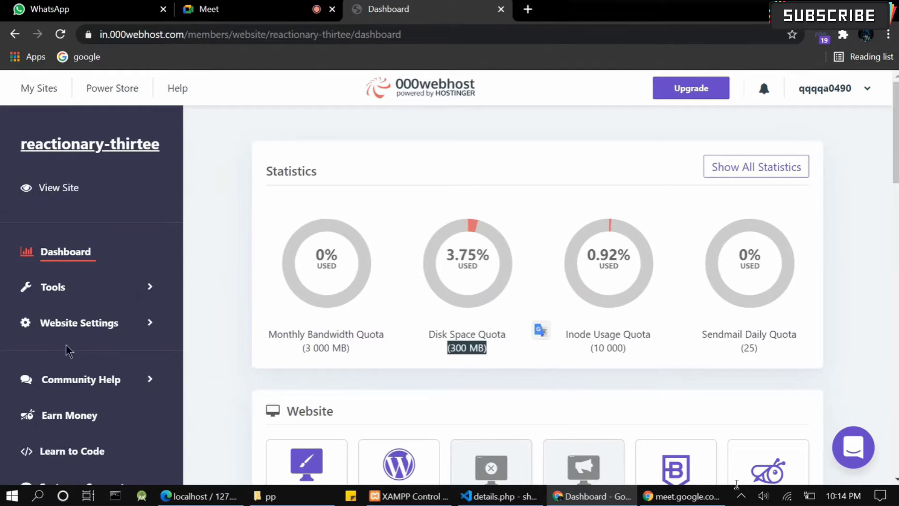
left_click(99, 286)
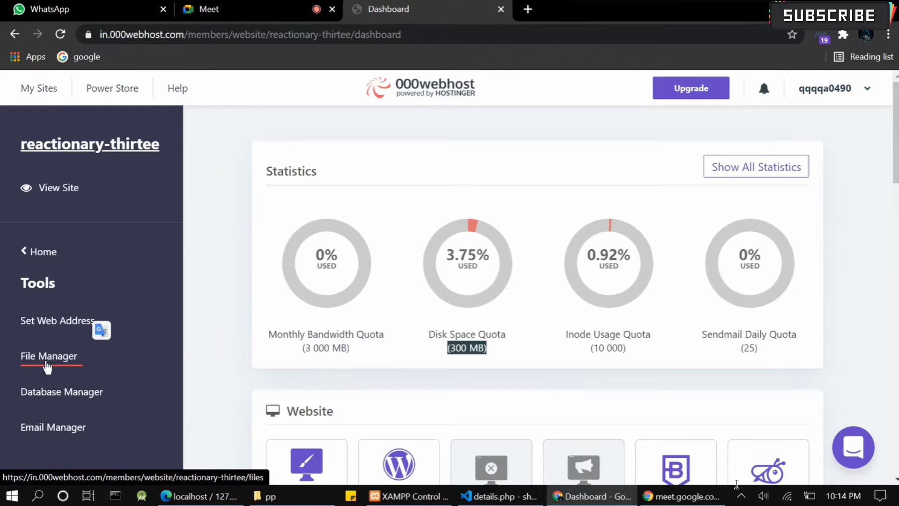
left_click(47, 366)
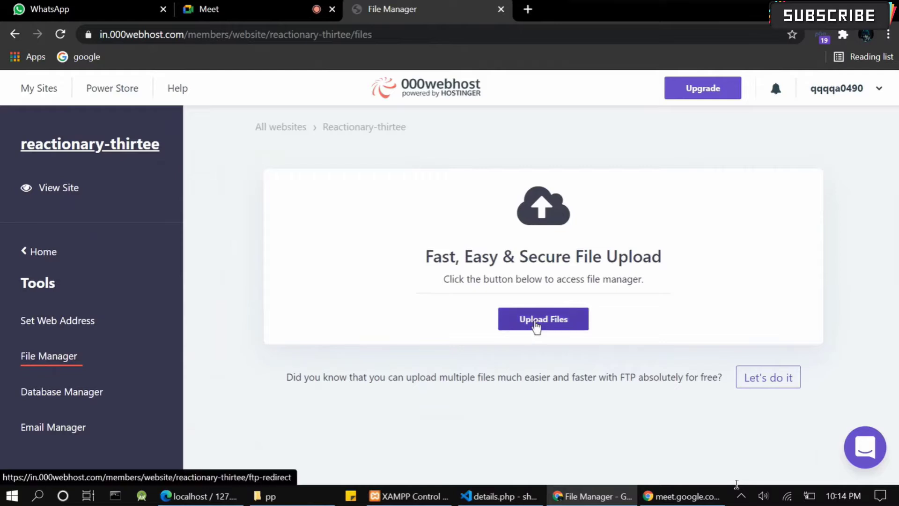
left_click(536, 323)
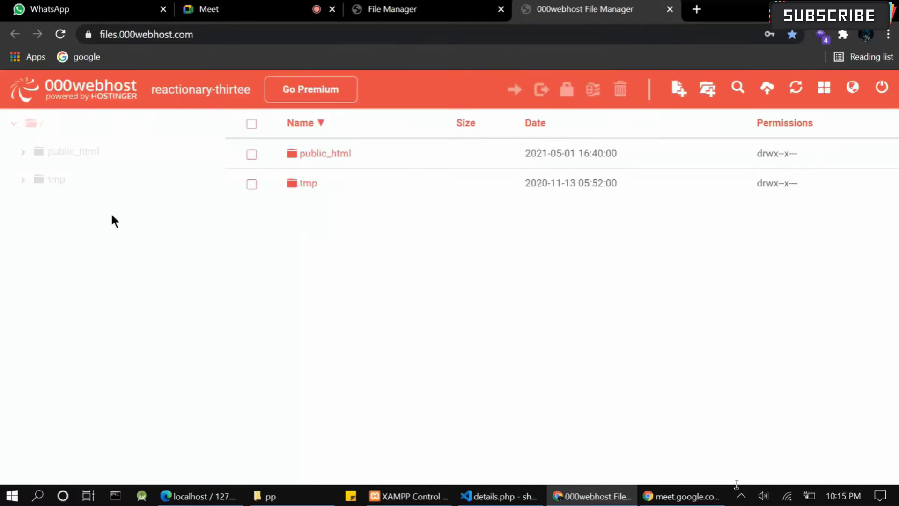
Drag the local she_think_intern folder into public_html's Upload files dialog and upload it.
double_click(337, 158)
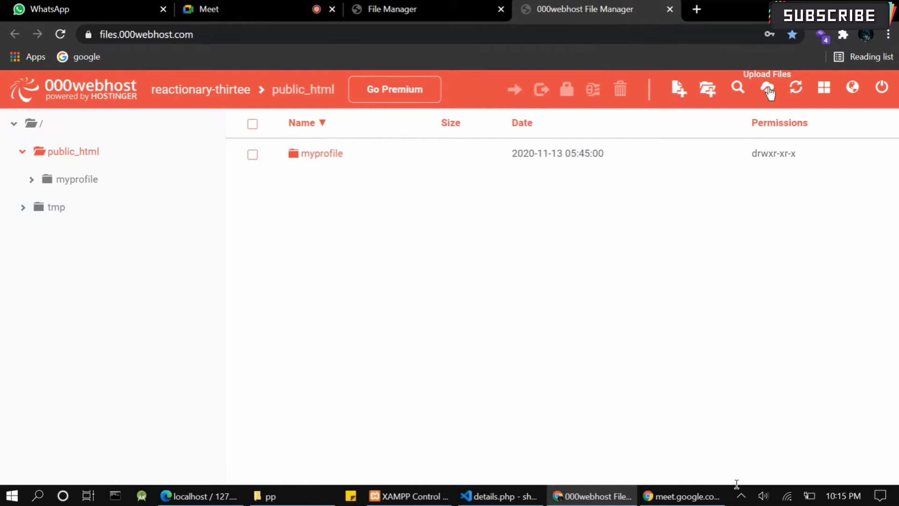
left_click(769, 91)
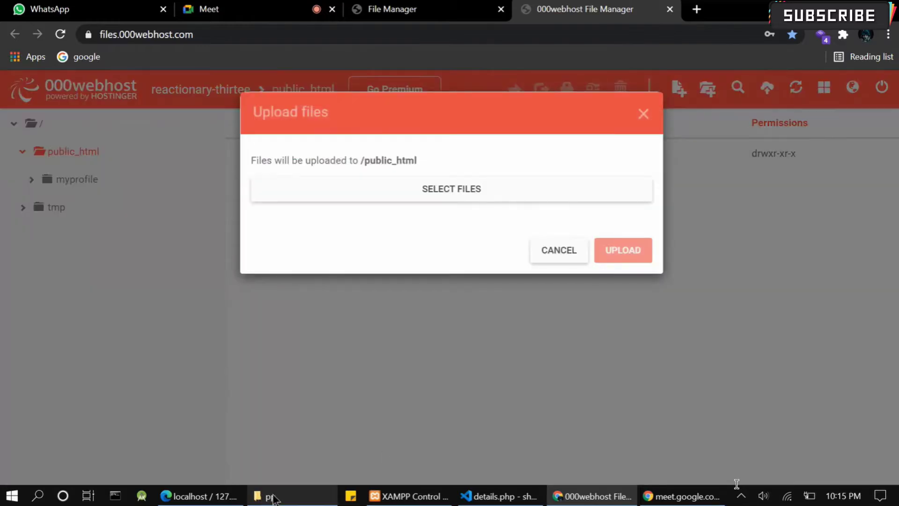
mouse_move(273, 497)
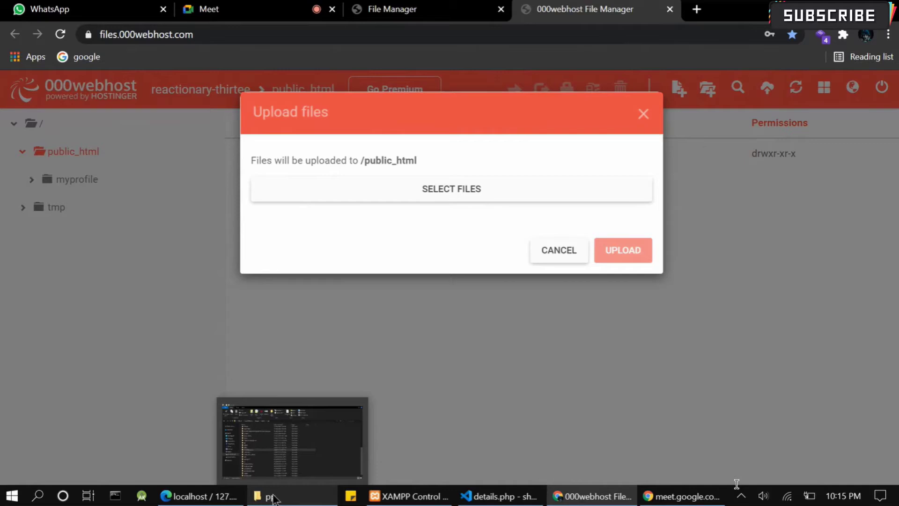
left_click(273, 498)
key("super+Down")
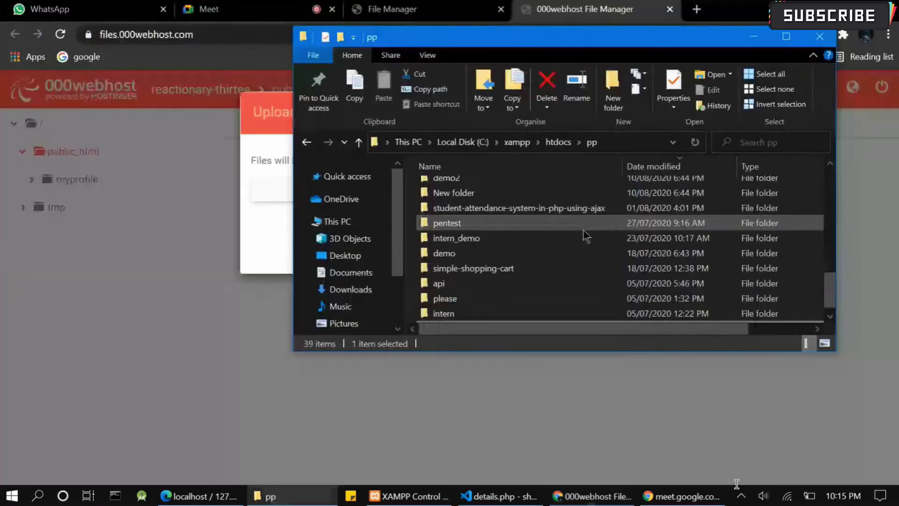
scroll(585, 236, "down", 2)
left_click_drag(481, 261, 277, 225)
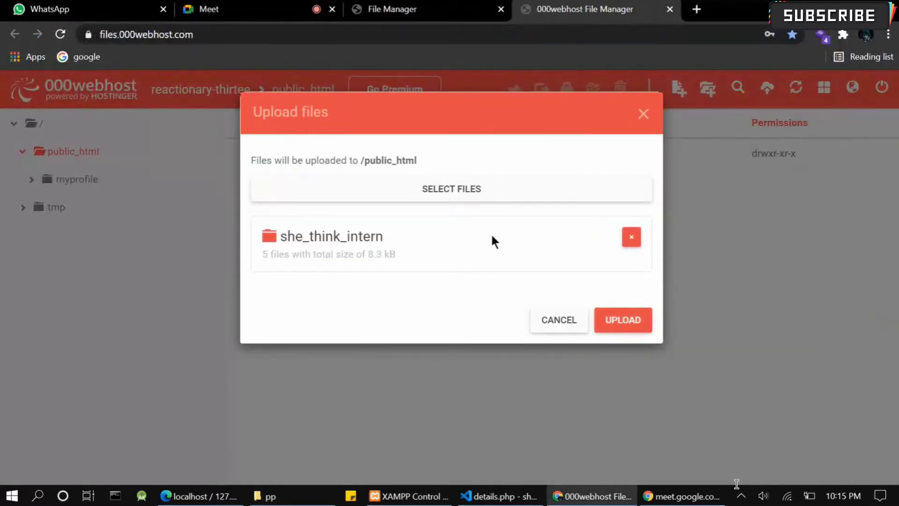
left_click(633, 320)
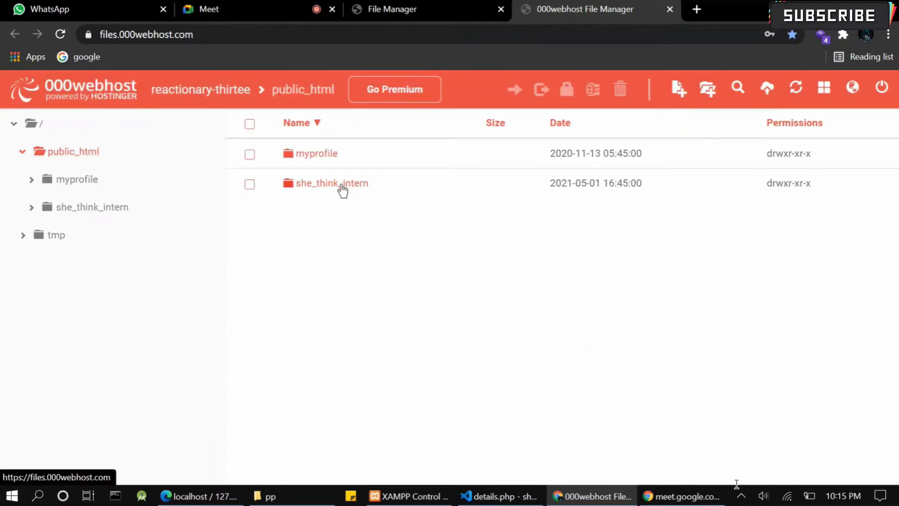
Open she_think_intern/required_php online, showing alert.html, details.php, display.php and require.css.
double_click(345, 183)
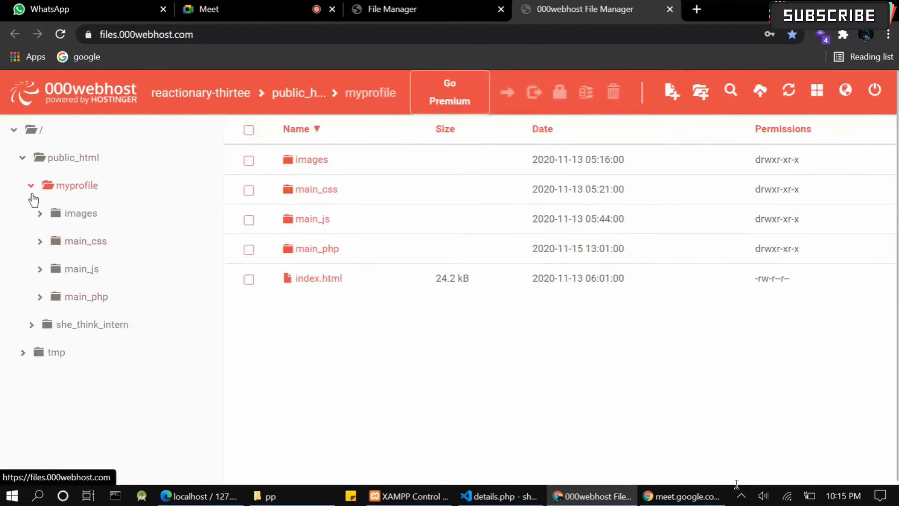
left_click(26, 191)
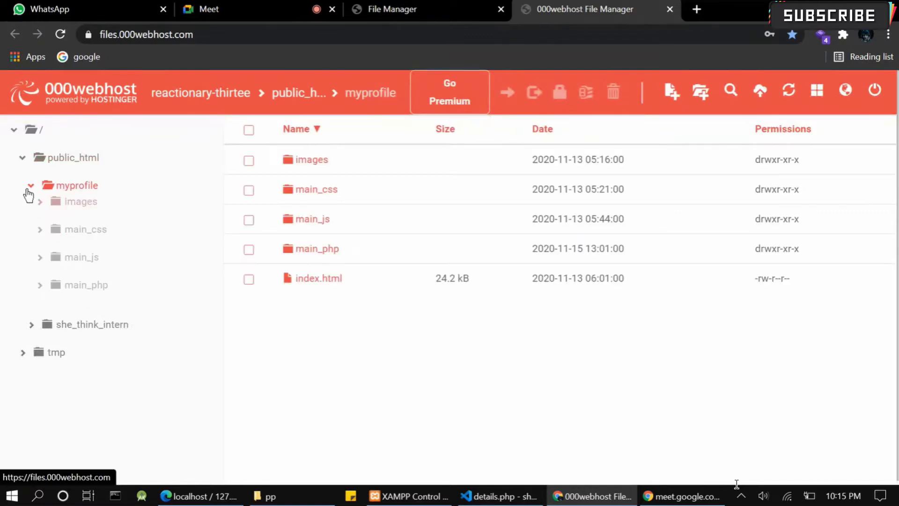
left_click(53, 324)
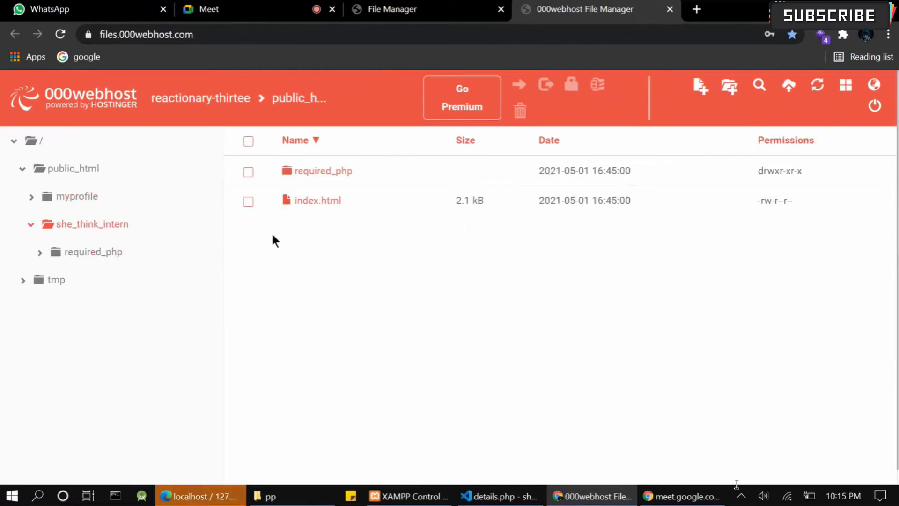
left_click(64, 260)
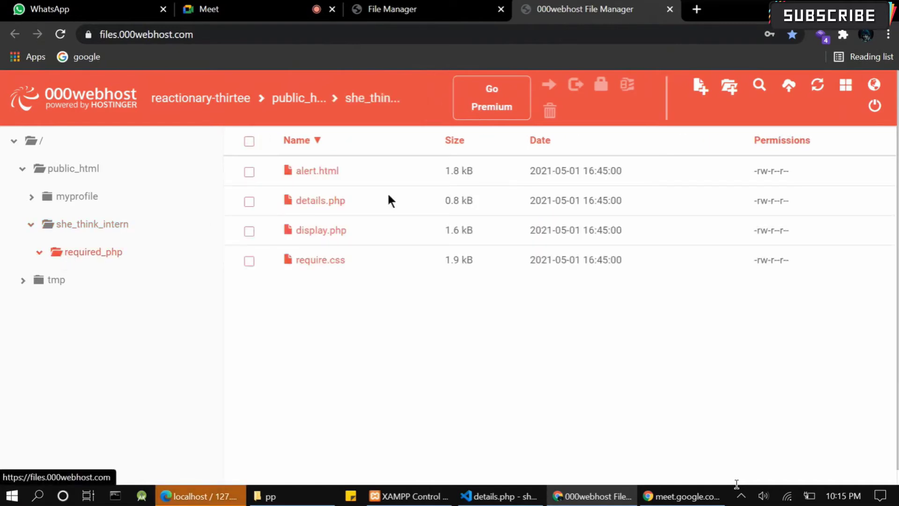
Compare against the local she_think_intern folder in File Explorer, then minimize it.
left_click(294, 497)
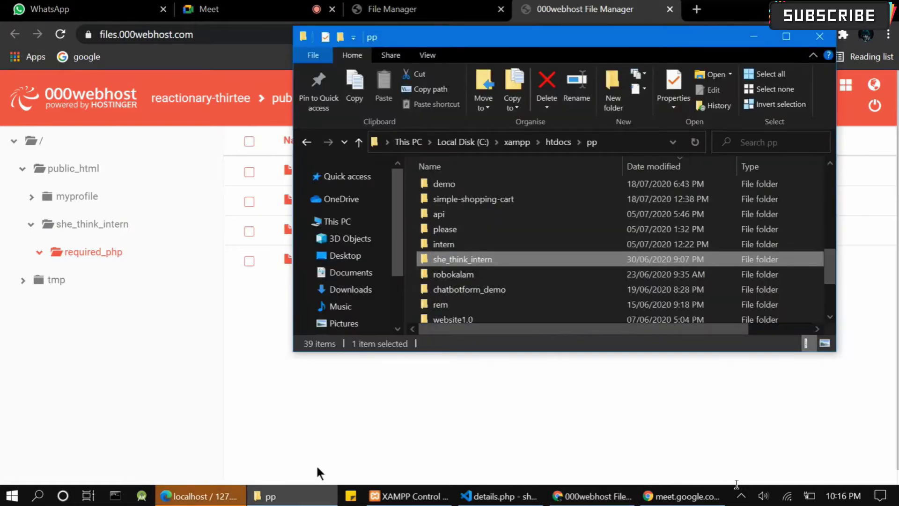
key("Return")
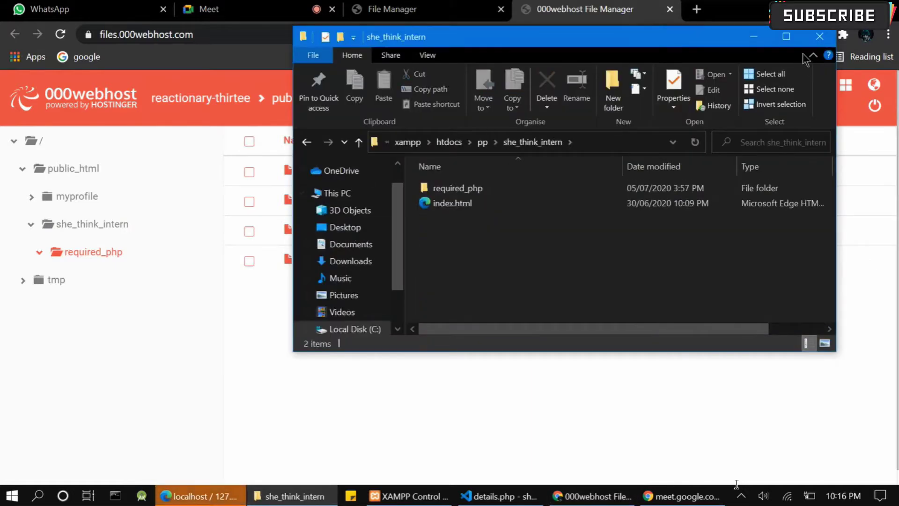
left_click(752, 37)
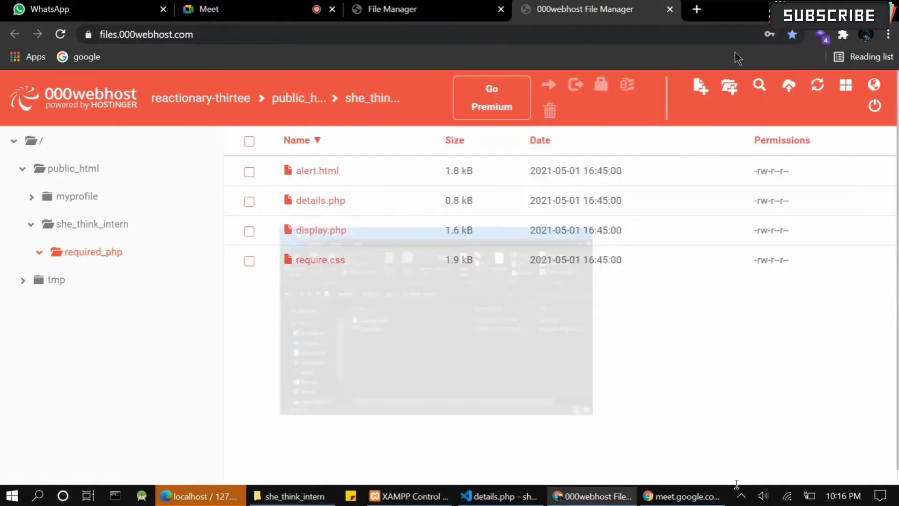
Dismiss the extension warning and export intern as intern.sql with Quick method and SQL format.
left_click(222, 503)
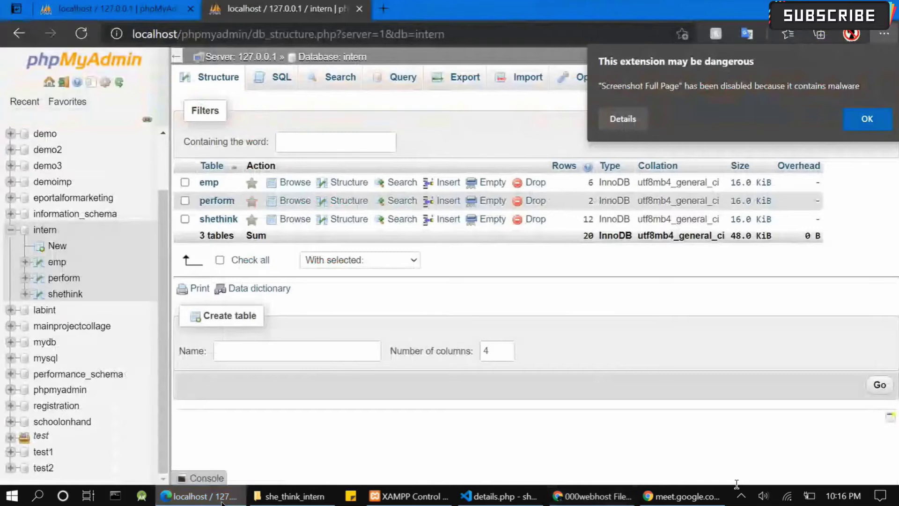
left_click(623, 120)
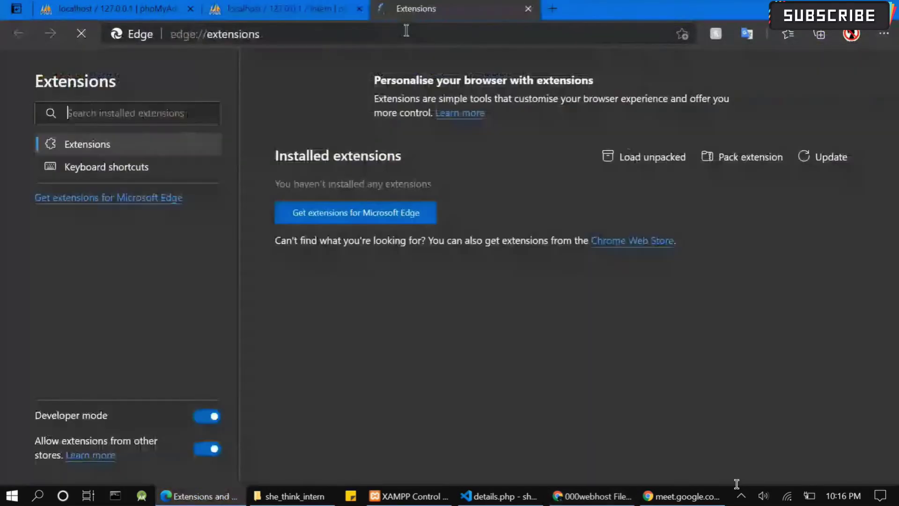
key("ctrl+w")
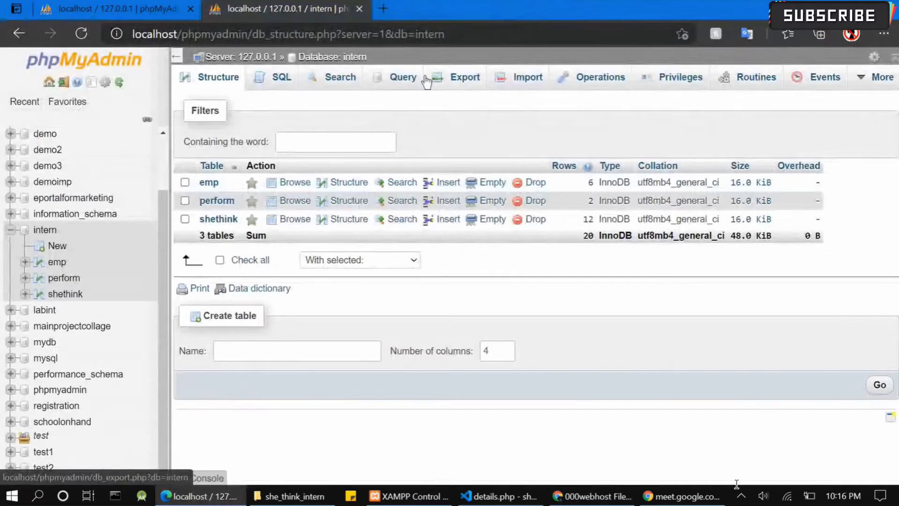
left_click(450, 81)
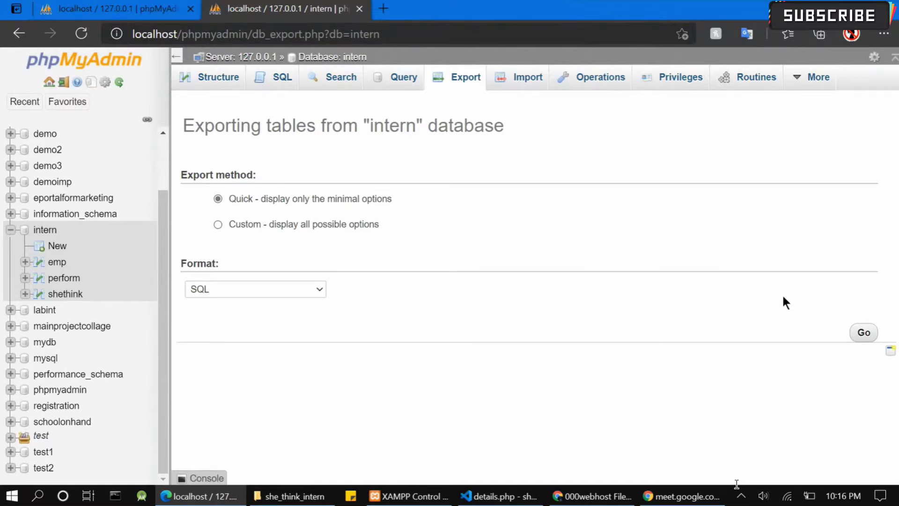
left_click(861, 334)
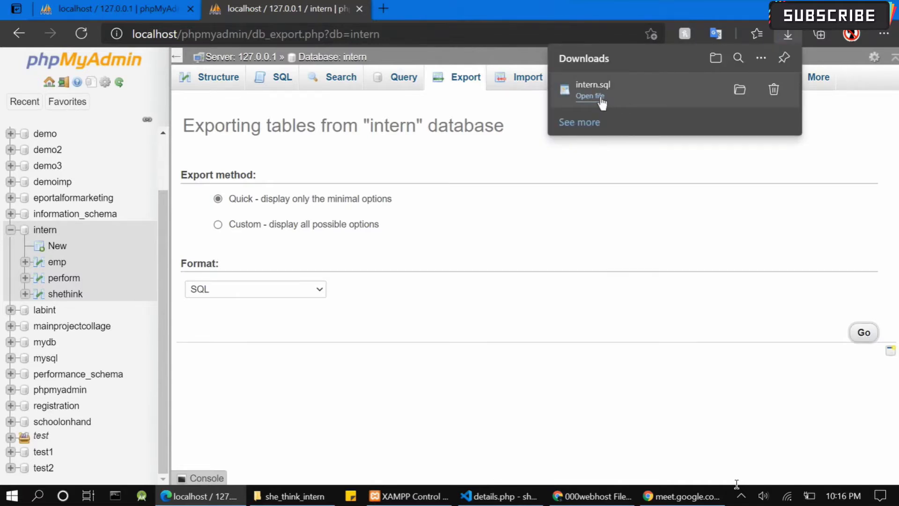
left_click(591, 96)
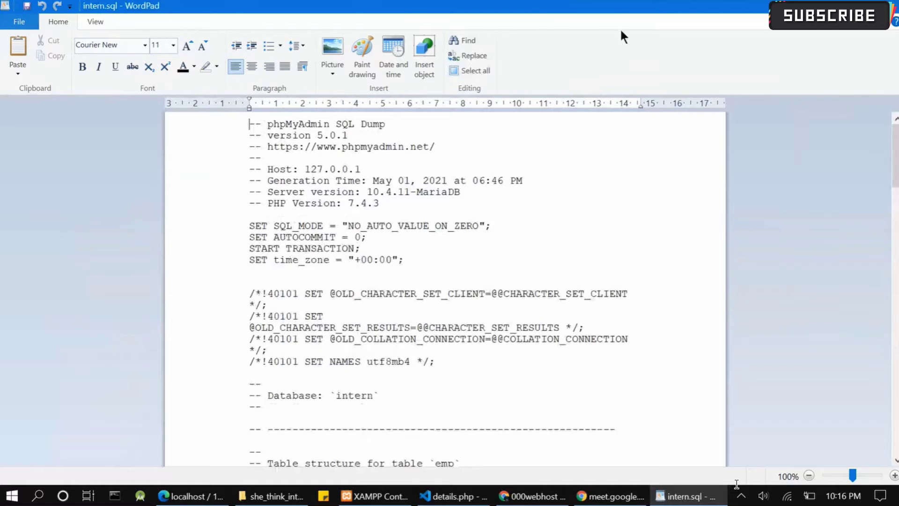
Skim the intern.sql table definitions and auto-increment settings in WordPad, then return to the browser.
scroll(494, 302, "down", 15)
scroll(494, 301, "down", 10)
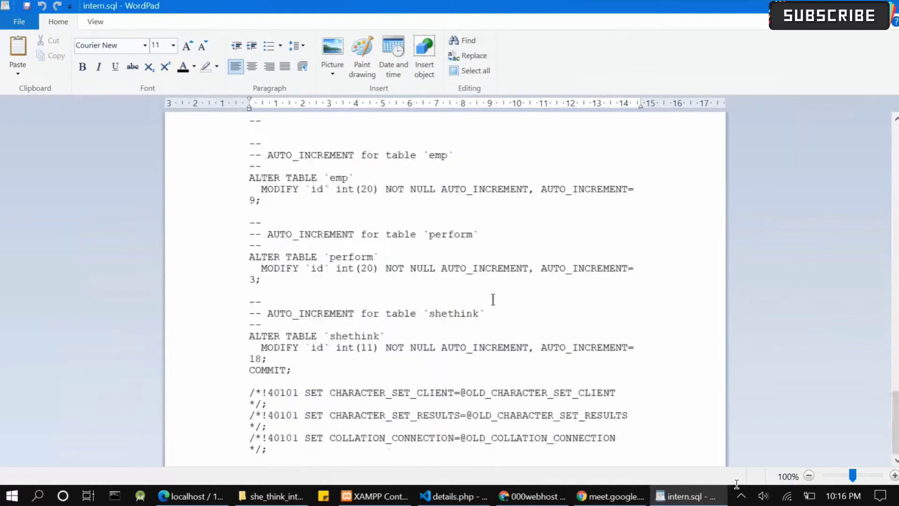
scroll(492, 298, "up", 5)
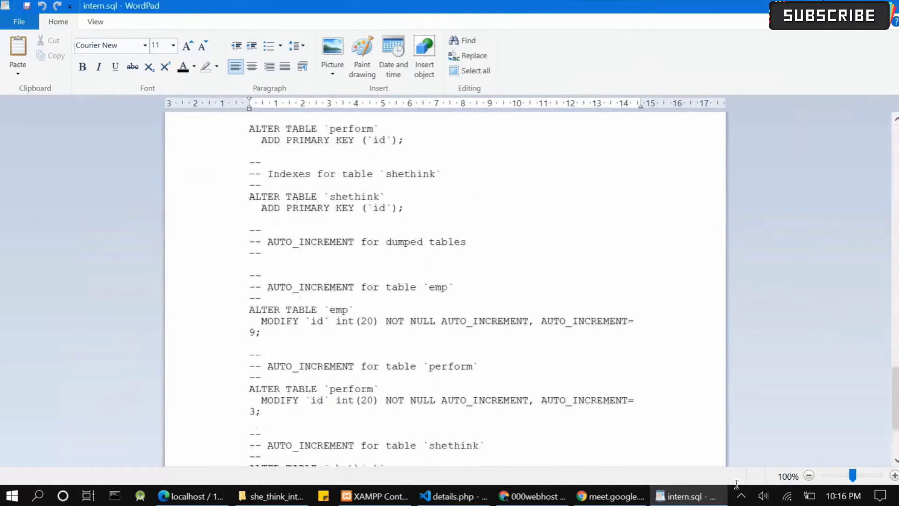
key("alt+Tab")
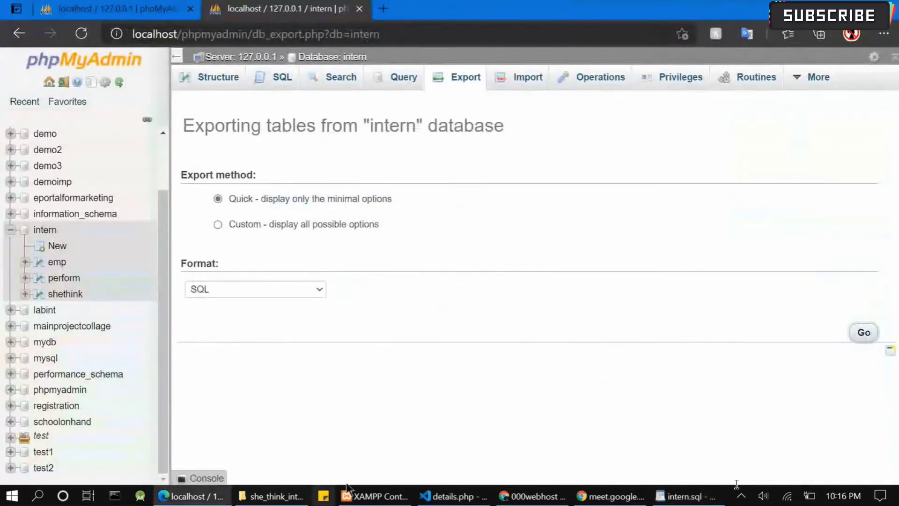
left_click(380, 496)
Delete the second database (abcdefghi) in 000webhost's Database Manager, keeping only school.
left_click(533, 496)
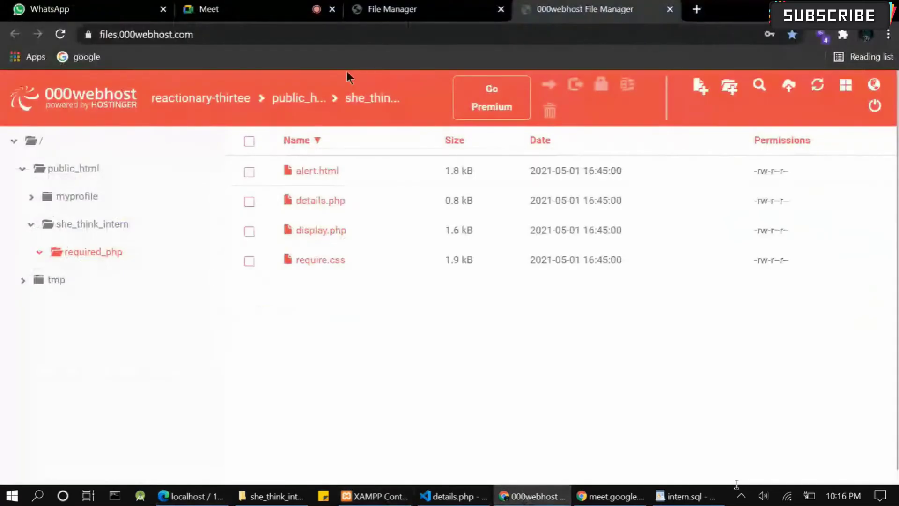
left_click(393, 9)
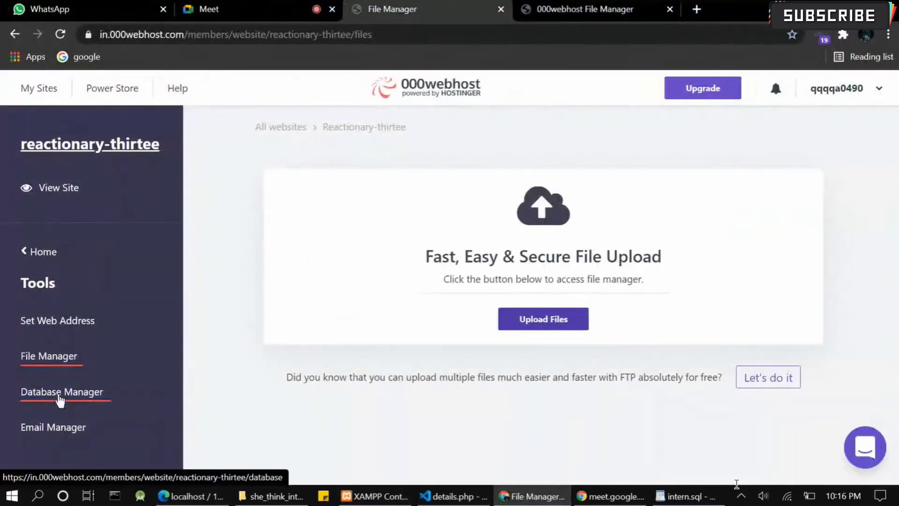
left_click(61, 394)
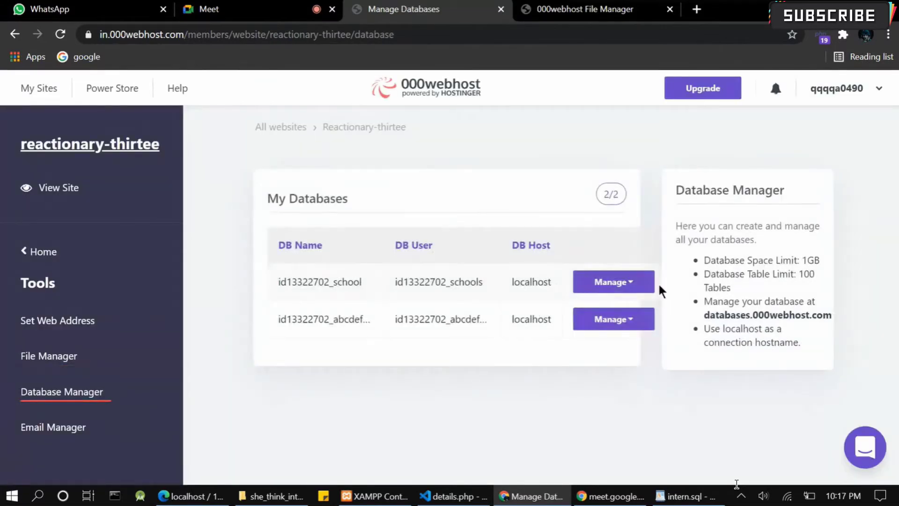
left_click(626, 319)
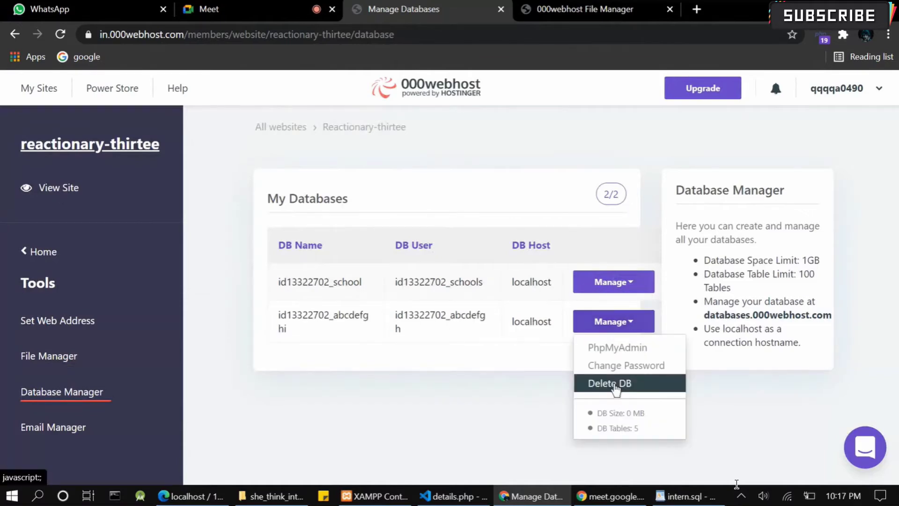
left_click(617, 387)
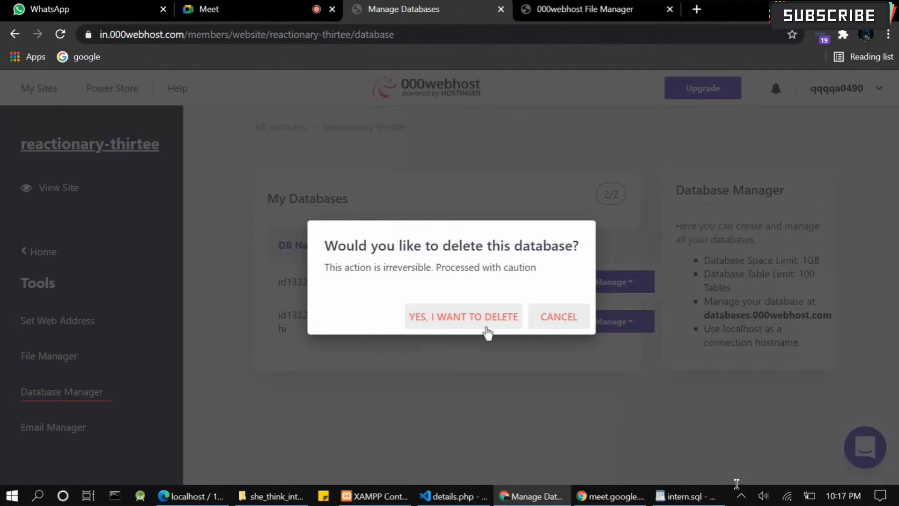
left_click(486, 330)
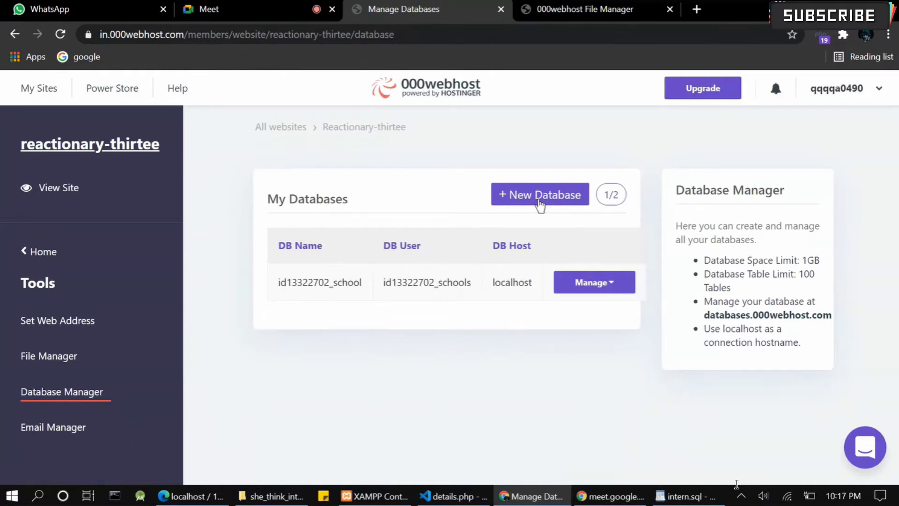
Start a new database with name test and username testname.
left_click(540, 205)
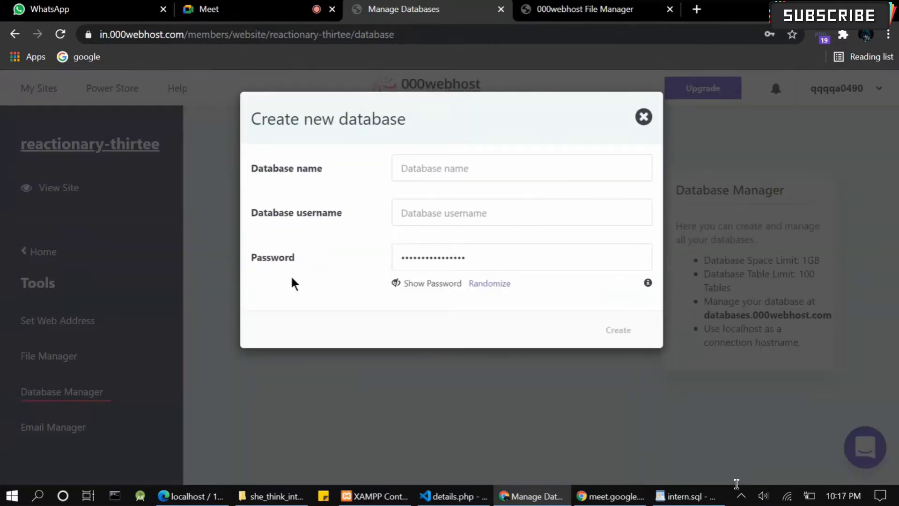
left_click(446, 170)
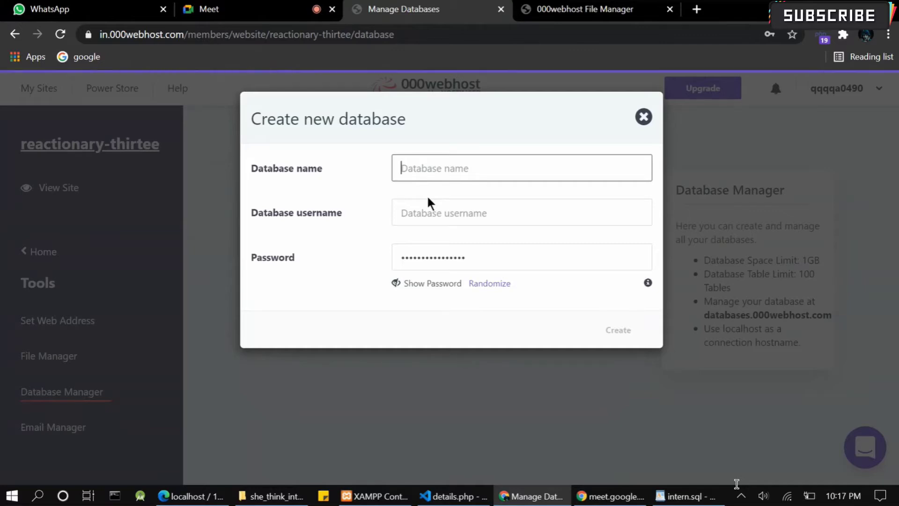
type("test")
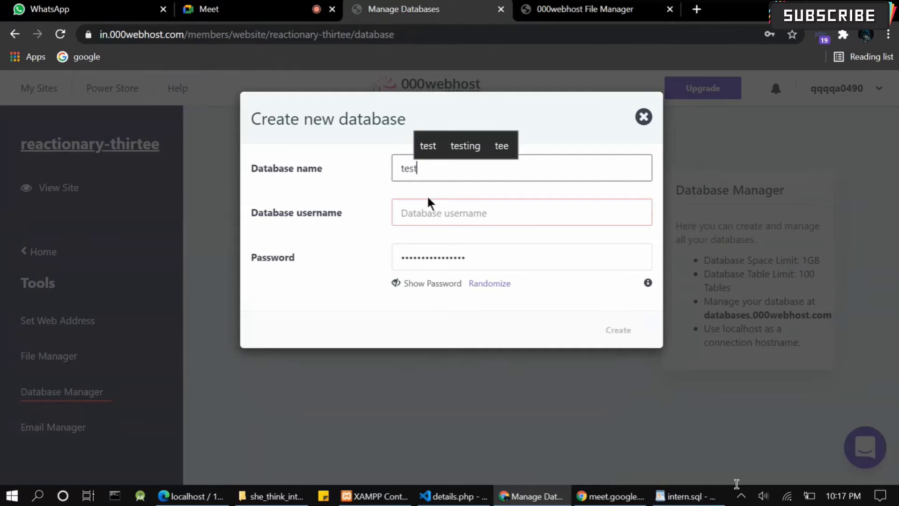
left_click(432, 205)
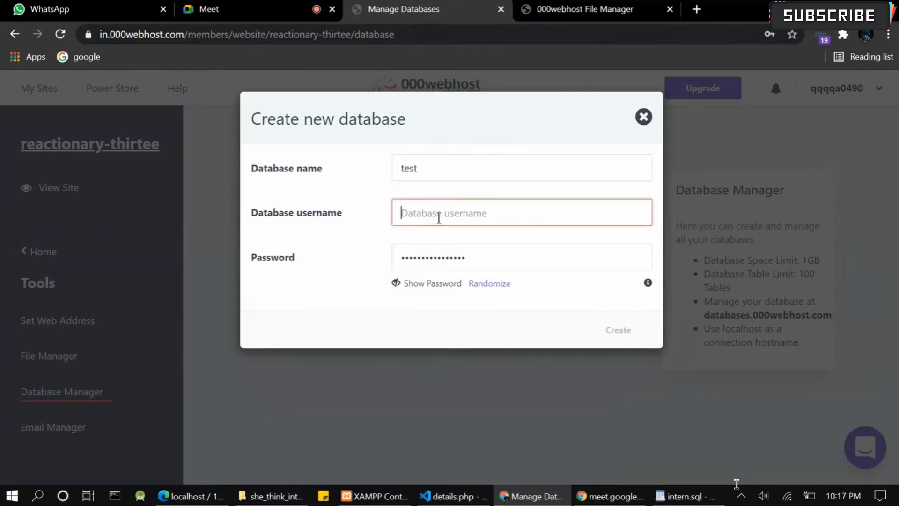
type("te")
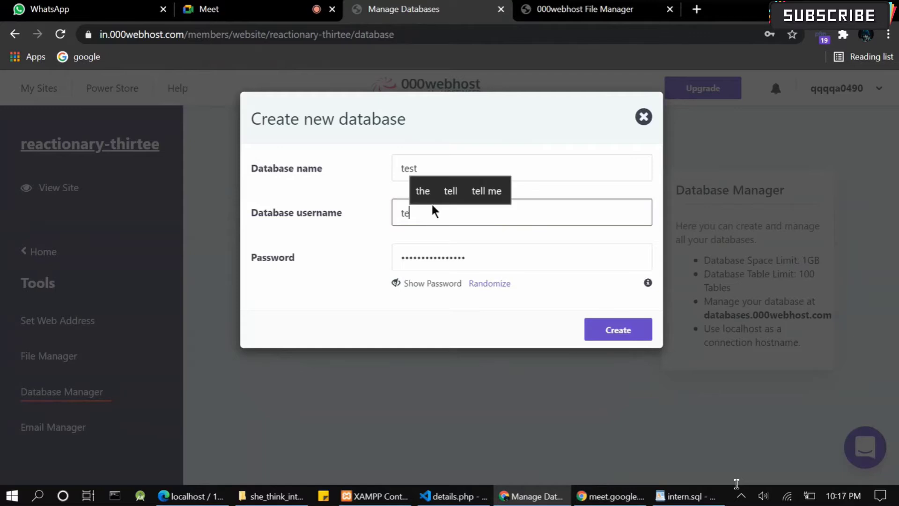
key("BackSpace")
key("BackSpace")
type("test")
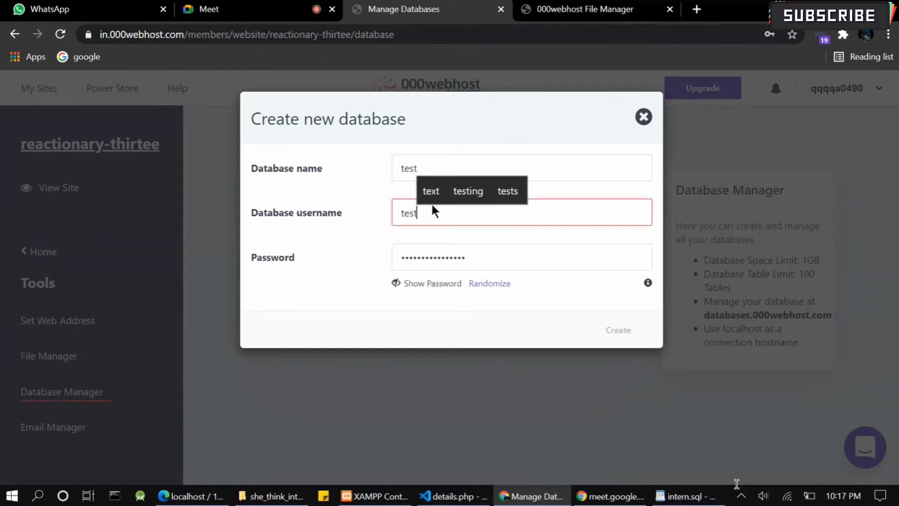
type("name")
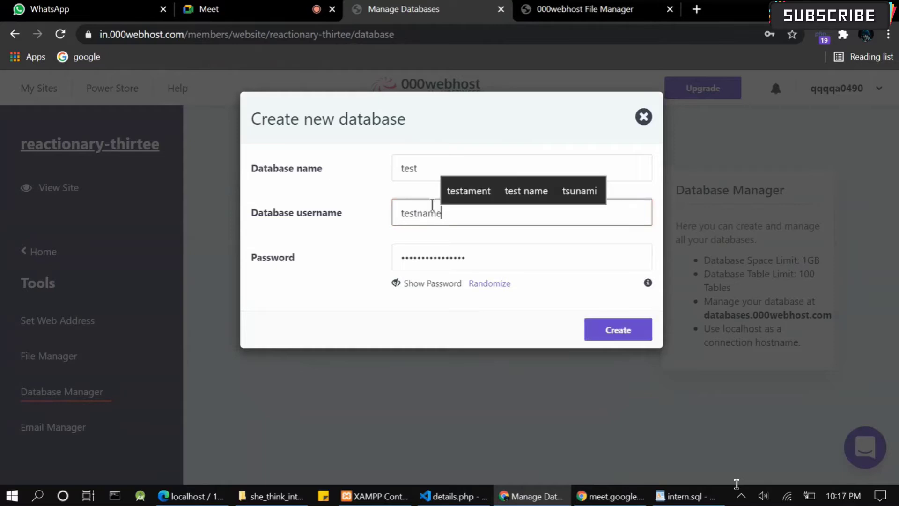
Replace the prefilled database password with Chrome's suggested strong password.
left_click(477, 258)
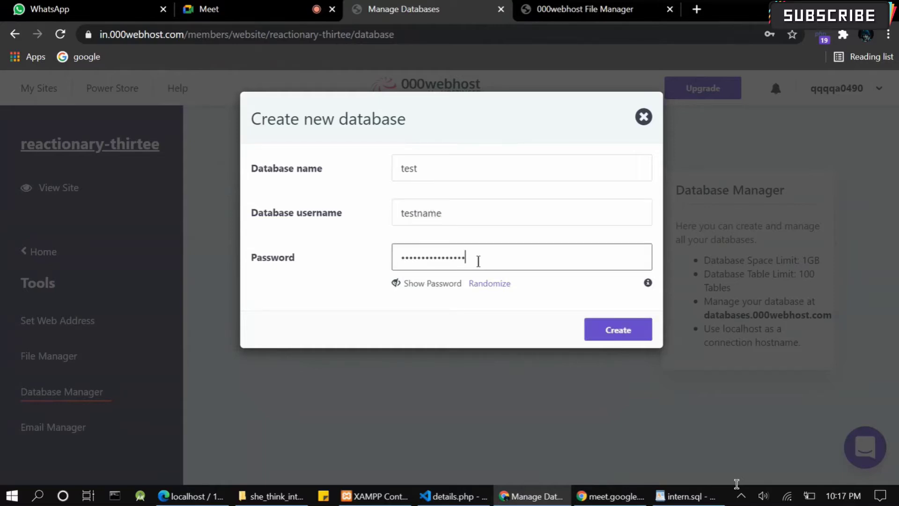
left_click(396, 285)
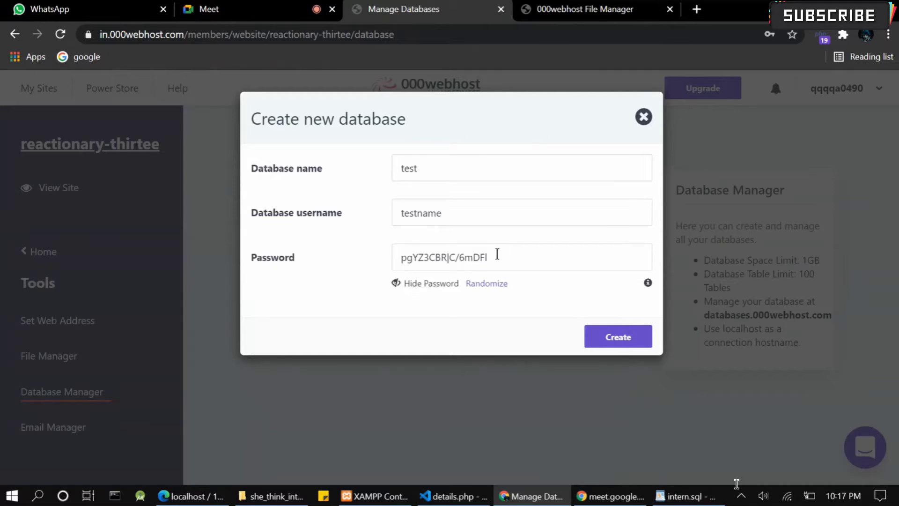
left_click_drag(496, 257, 349, 259)
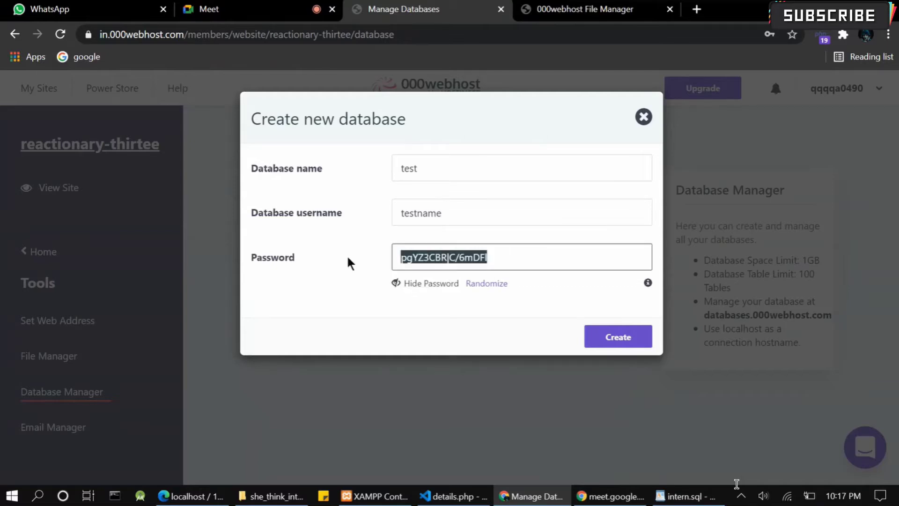
key("BackSpace")
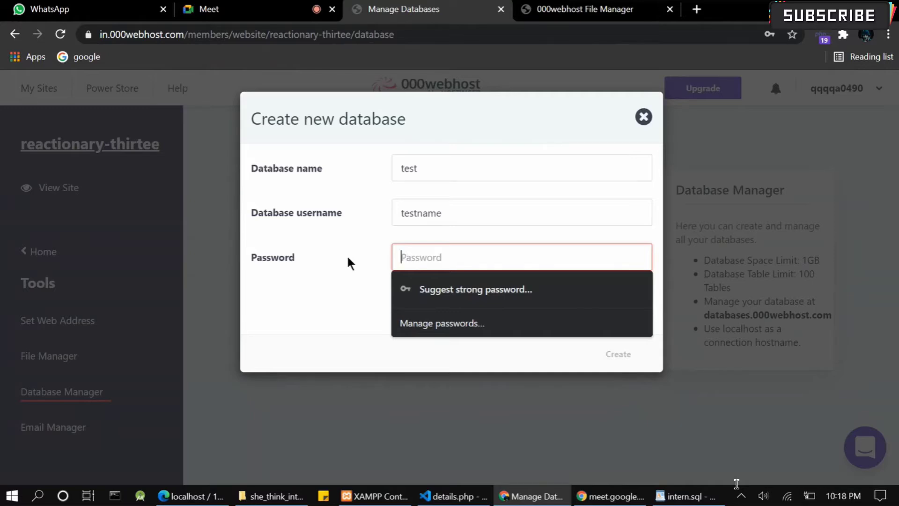
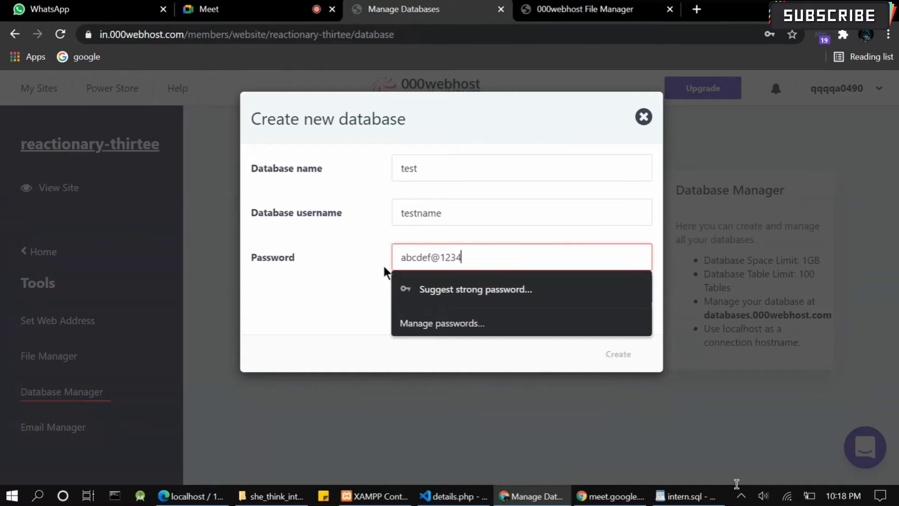
left_click(430, 292)
left_click(429, 293)
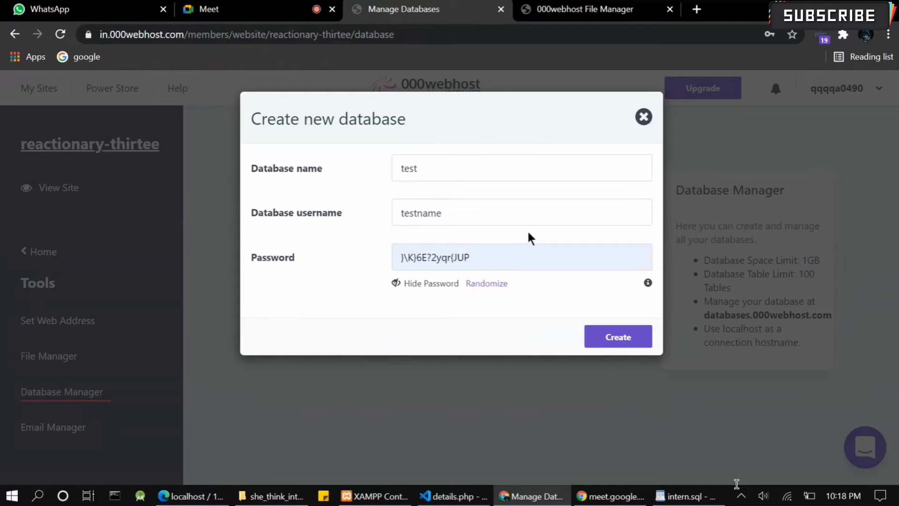
Create the test database and dismiss the password-saved notice.
left_click(623, 339)
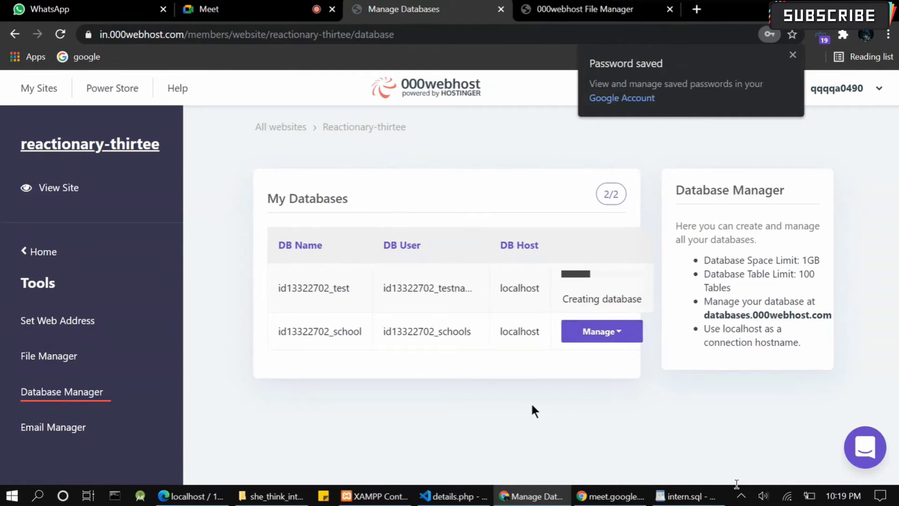
left_click(793, 55)
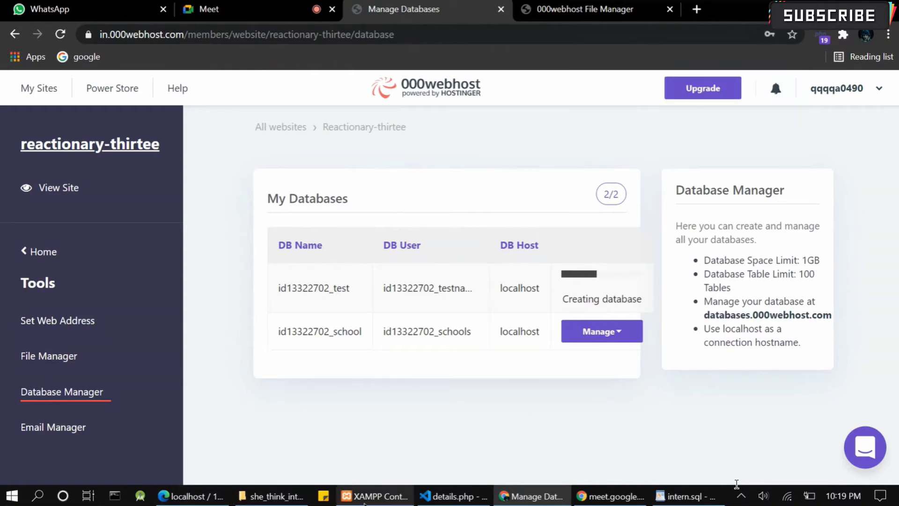
mouse_move(427, 499)
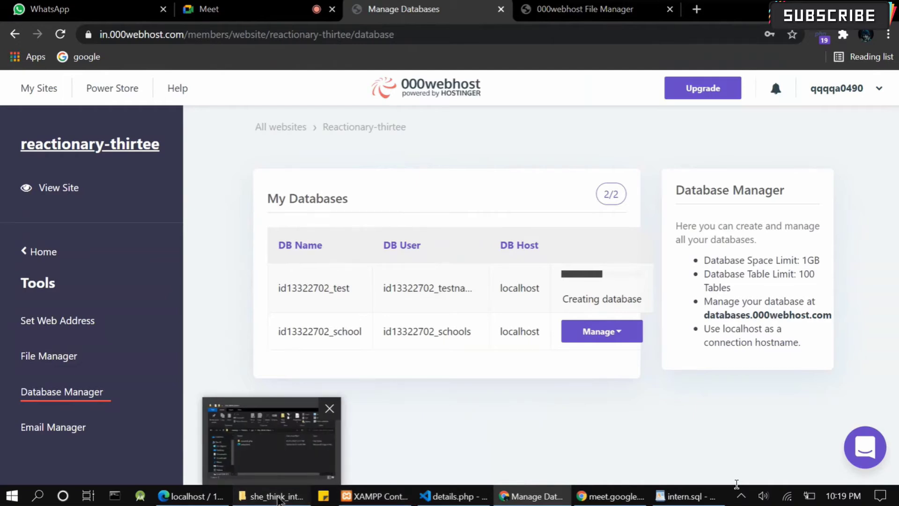
left_click(279, 499)
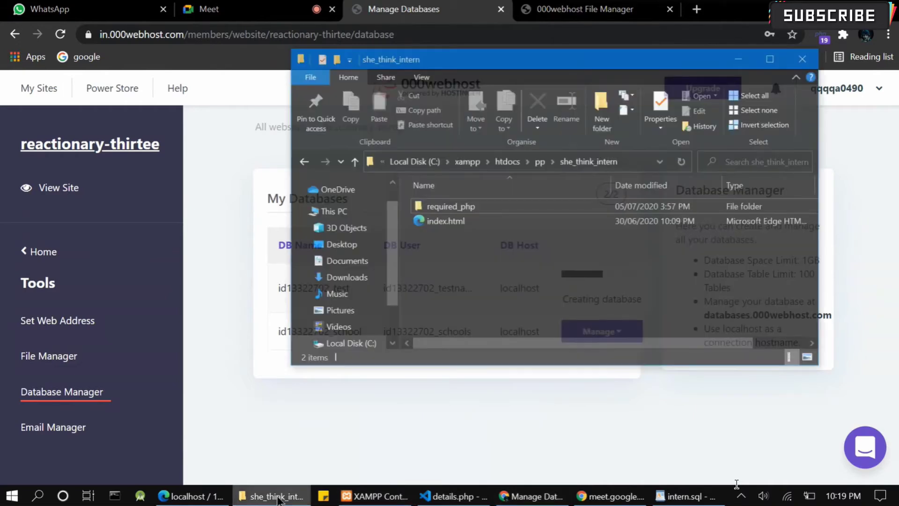
left_click(278, 499)
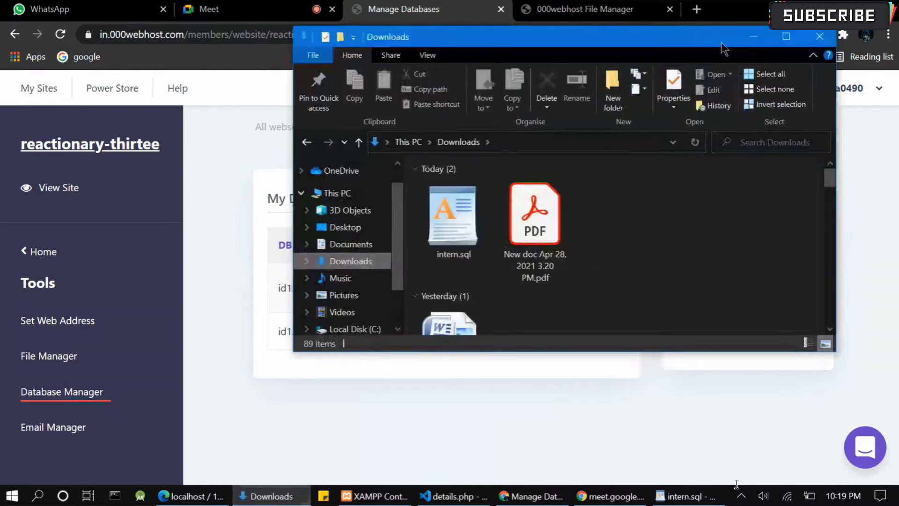
left_click(747, 42)
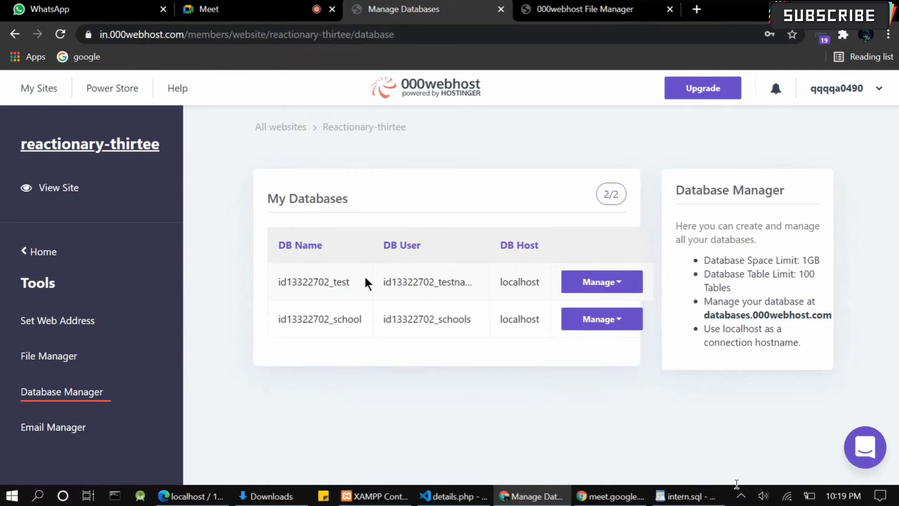
Launch phpMyAdmin for the test database from its Manage options and switch to that tab.
left_click(593, 287)
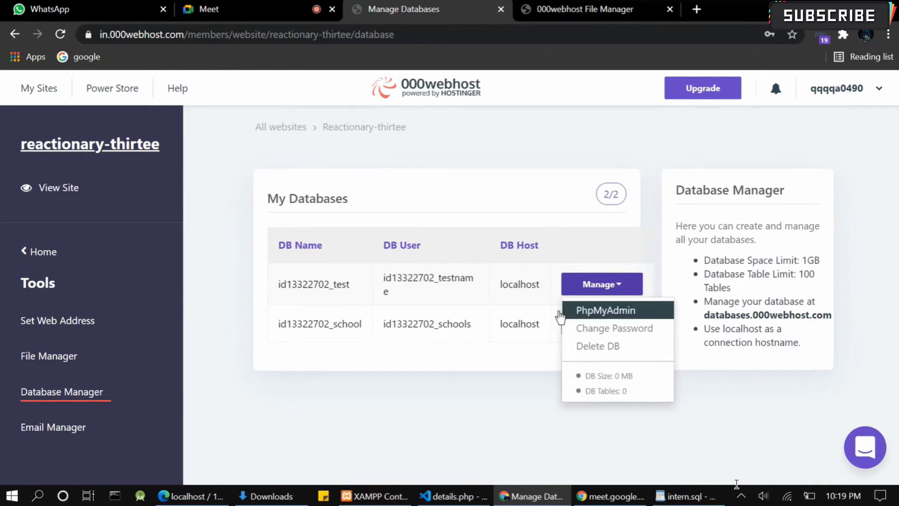
left_click(474, 281)
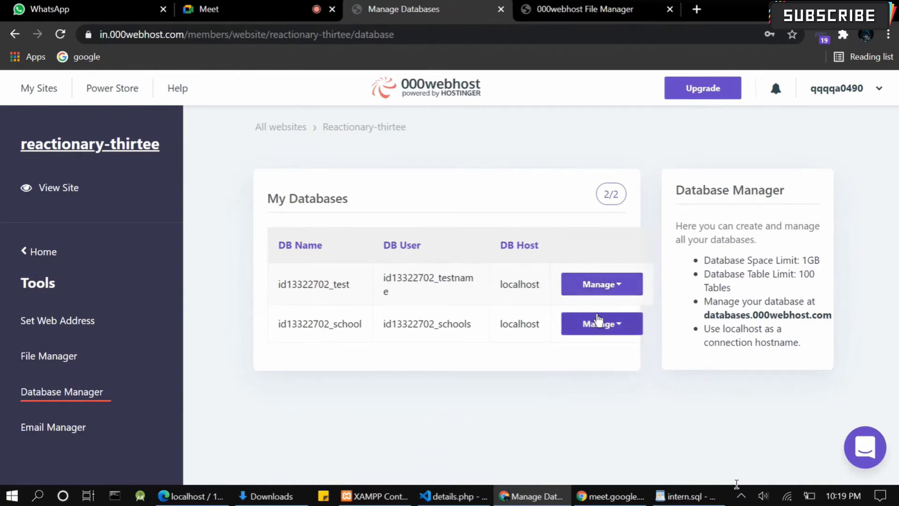
left_click(605, 287)
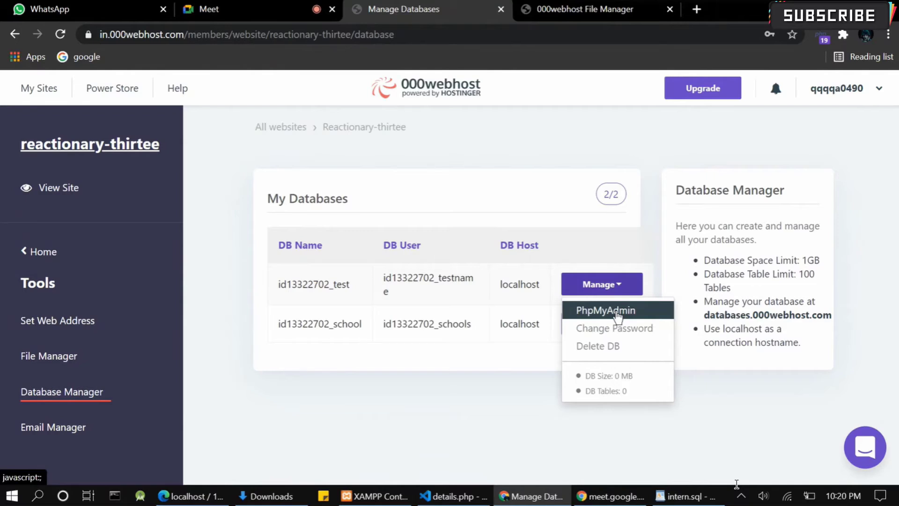
left_click(618, 315)
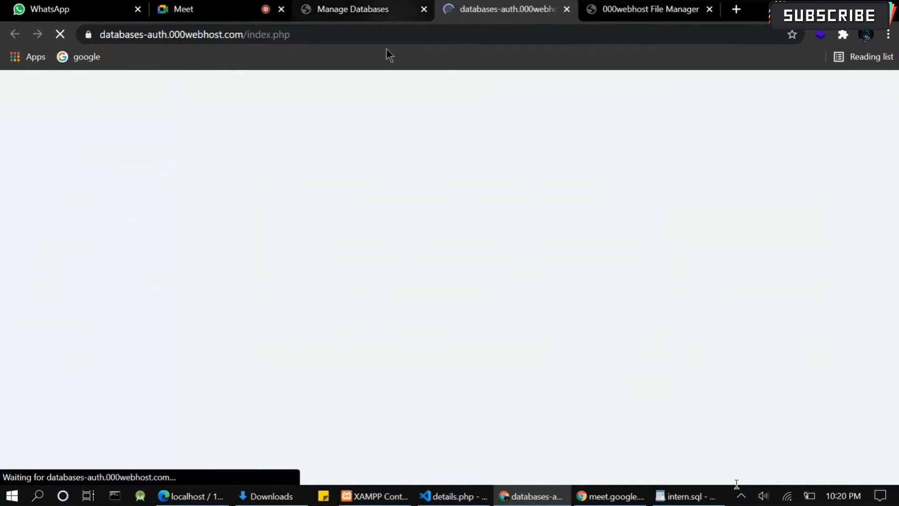
left_click(355, 4)
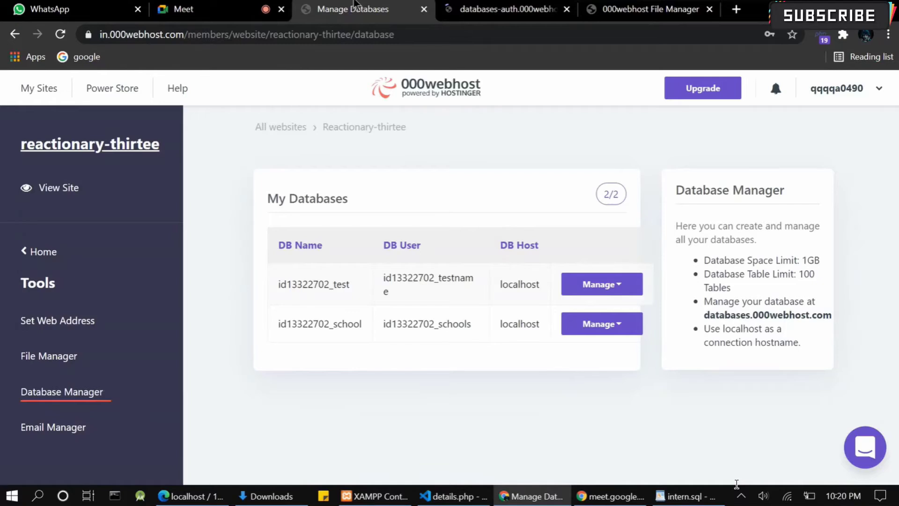
key("ctrl+Tab")
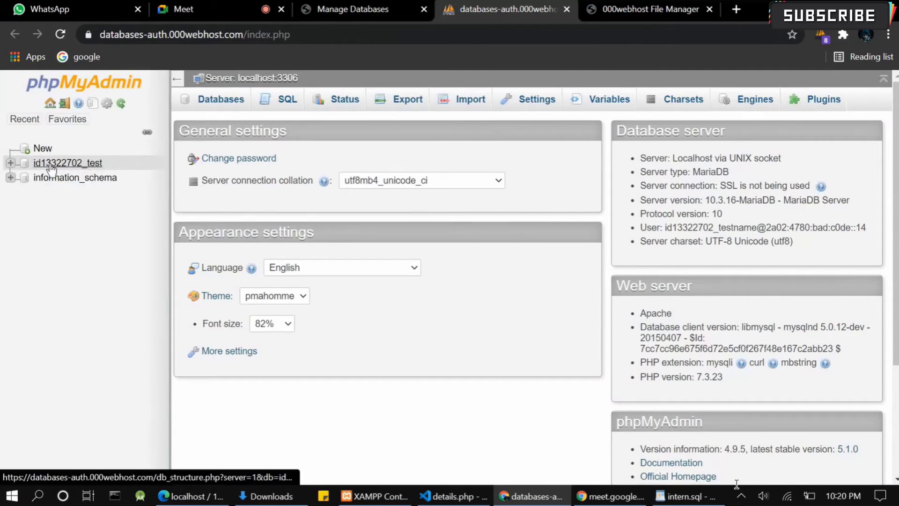
Choose intern.sql as the import file for the hosted test database, then go back to local phpMyAdmin.
left_click(57, 165)
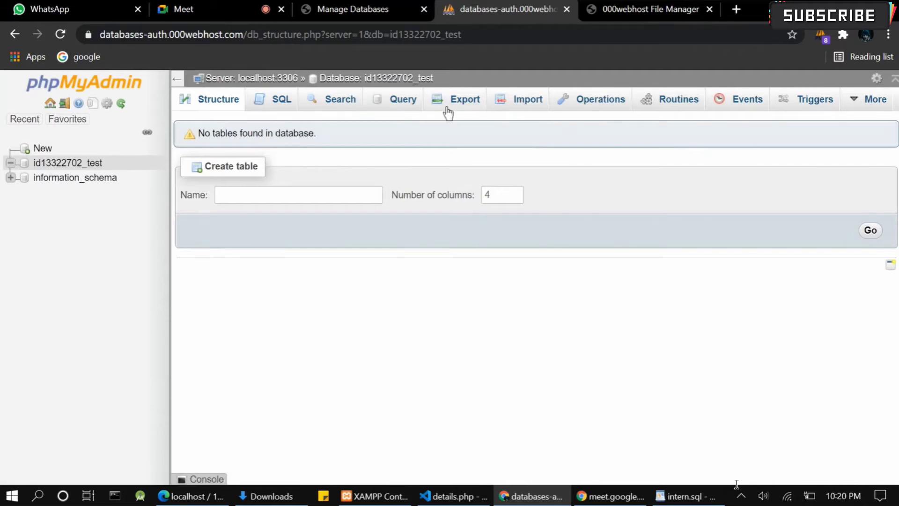
left_click(524, 107)
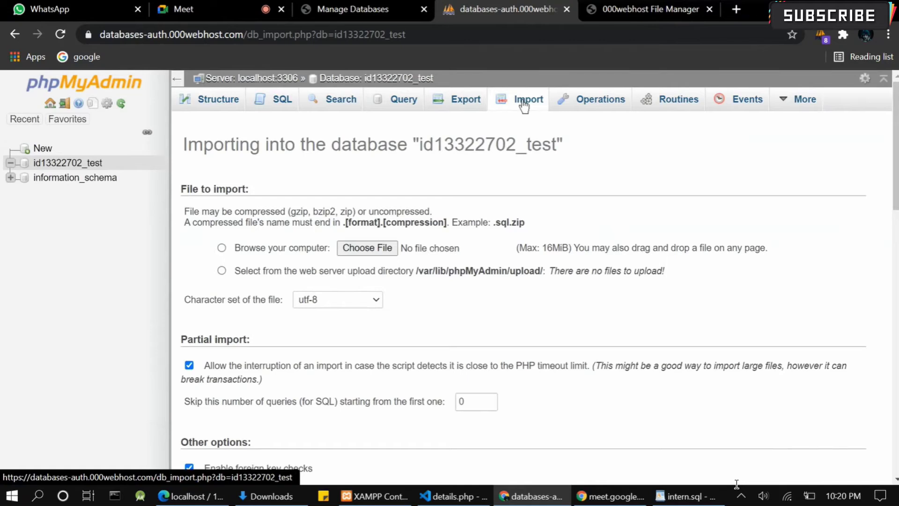
scroll(240, 409, "down", 5)
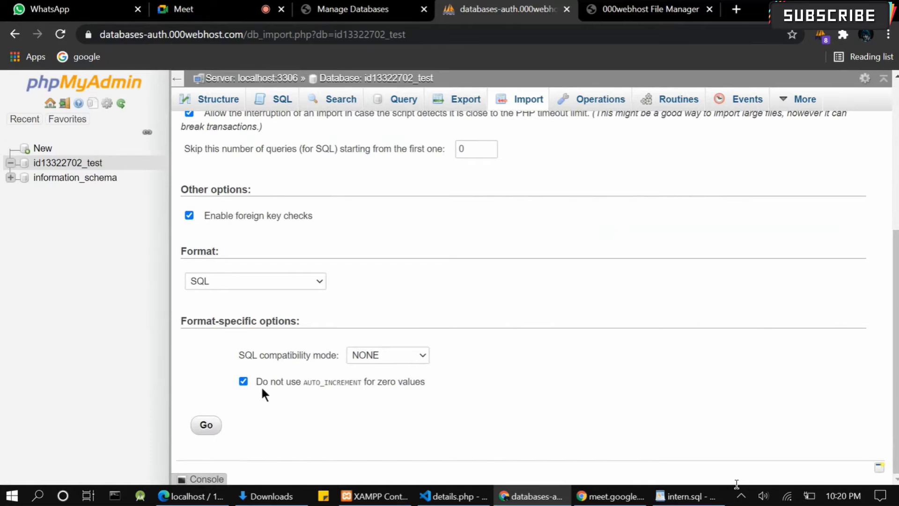
scroll(261, 386, "up", 5)
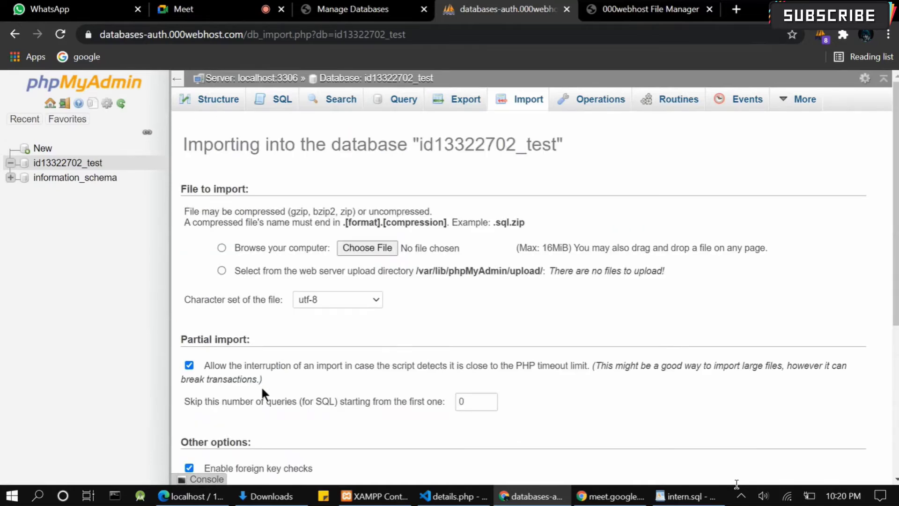
left_click(367, 248)
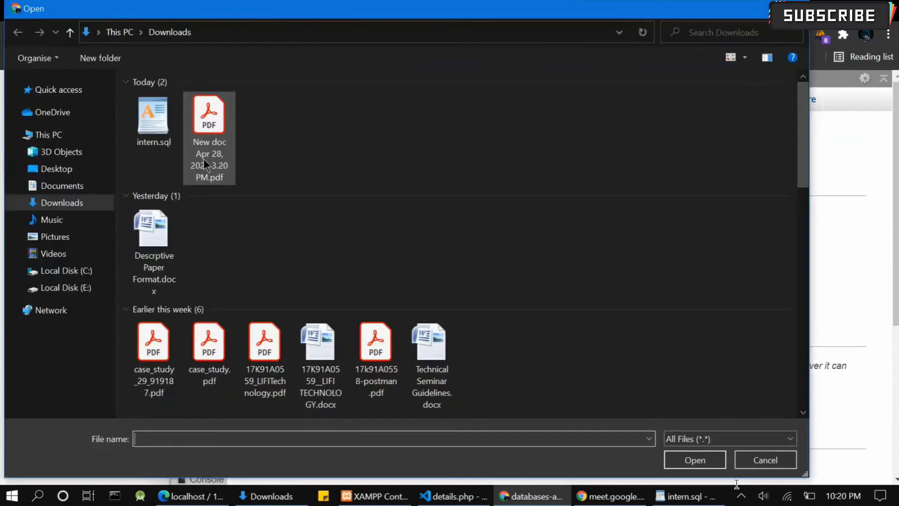
left_click(153, 121)
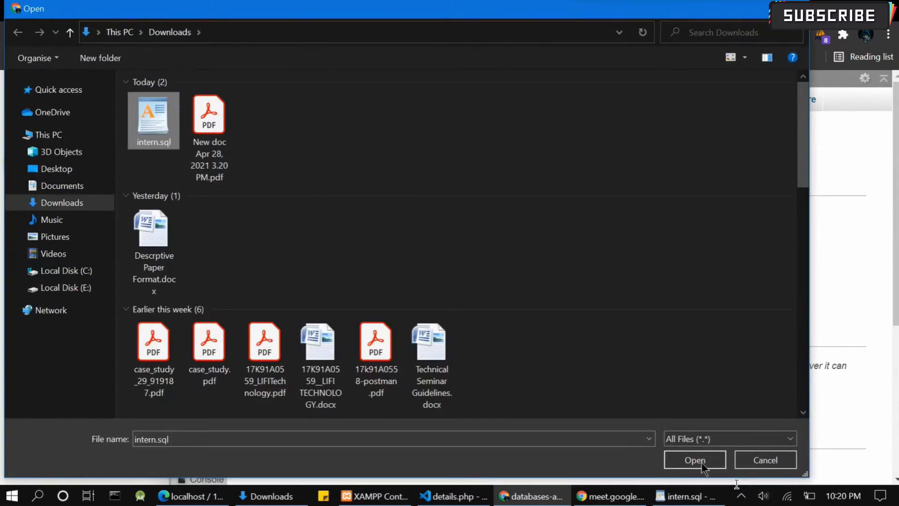
left_click(697, 459)
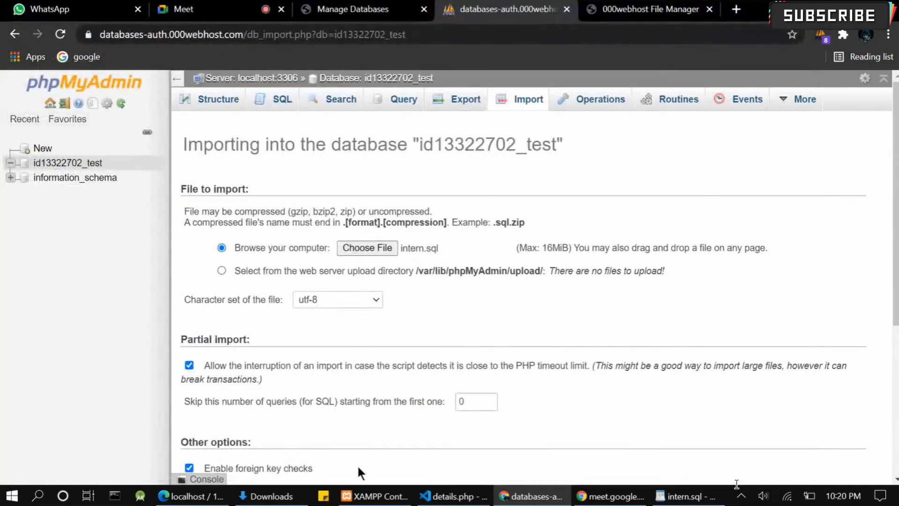
left_click(190, 496)
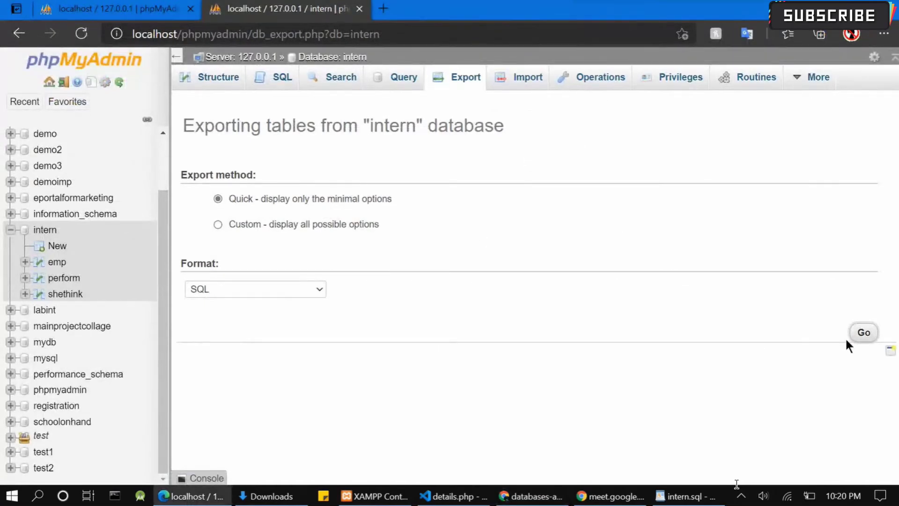
Re-export intern as SQL locally and return to the hosted Import page.
left_click(864, 332)
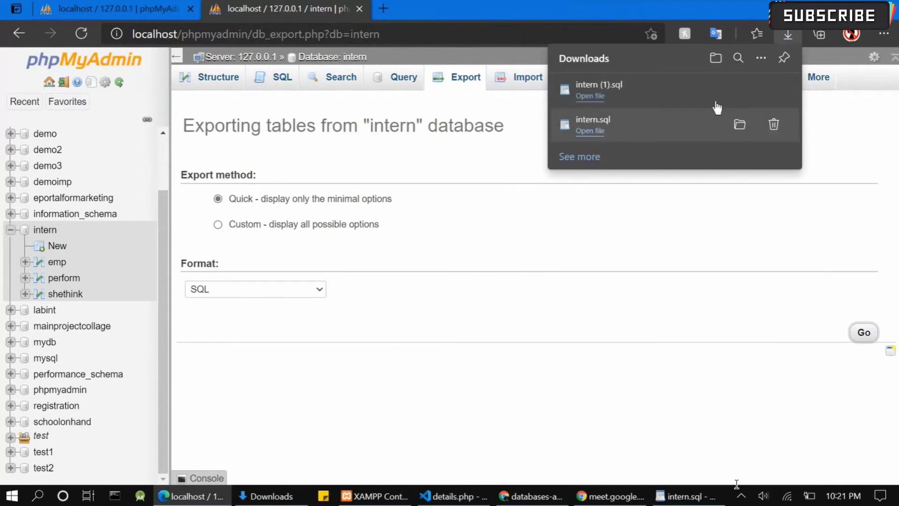
left_click(534, 496)
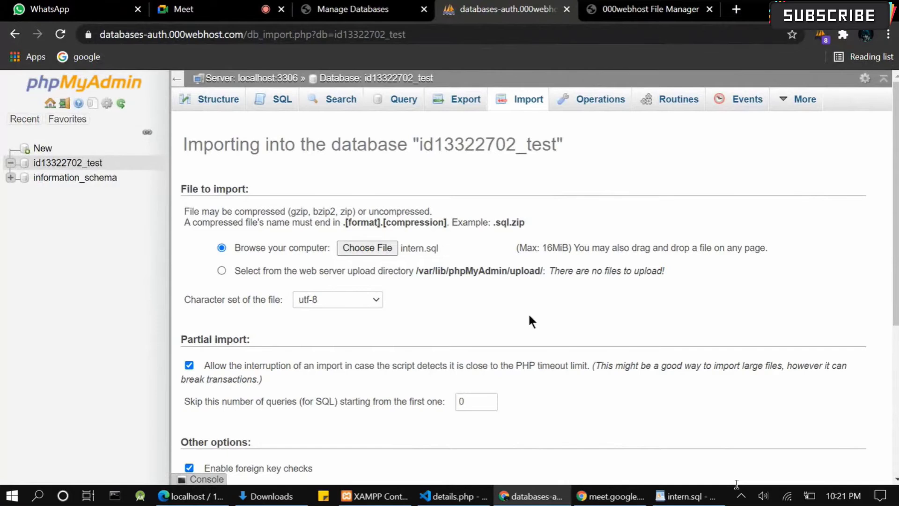
Run the intern.sql import into the test database, completing with 24 queries executed.
scroll(530, 317, "down", 5)
scroll(530, 317, "up", 5)
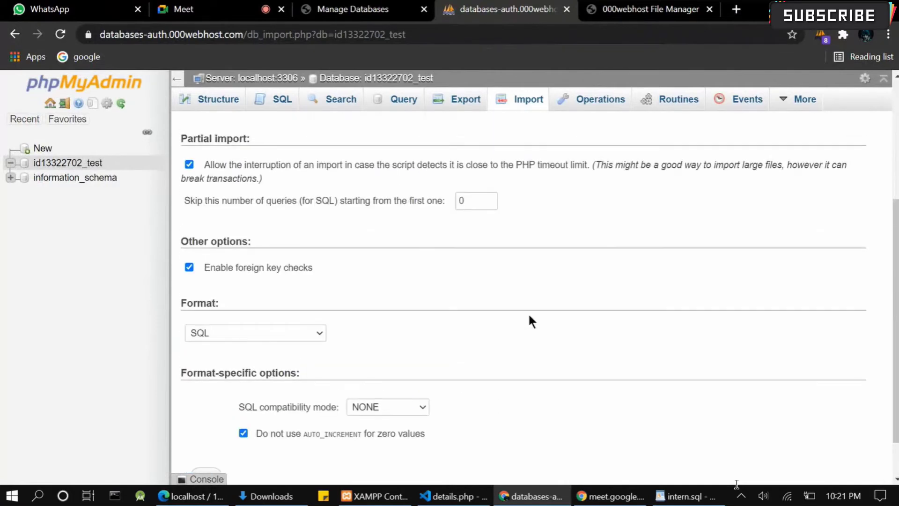
scroll(529, 318, "down", 5)
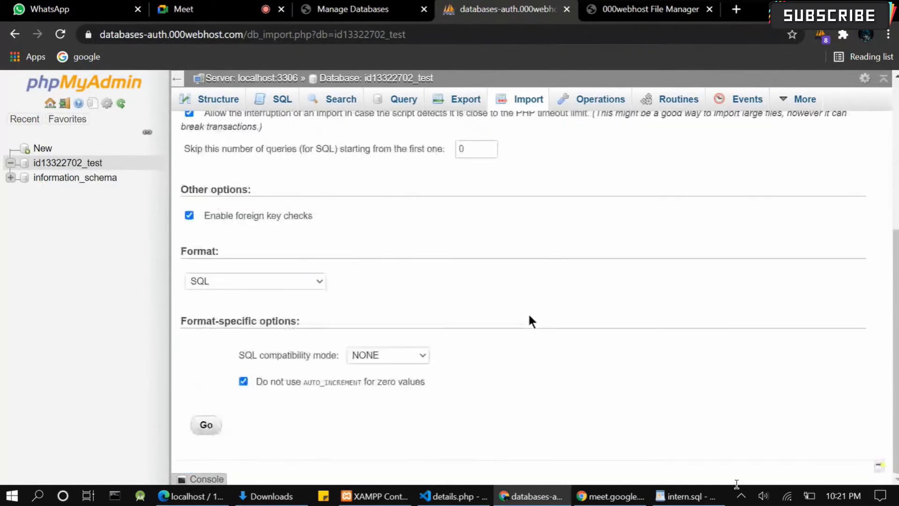
left_click(212, 429)
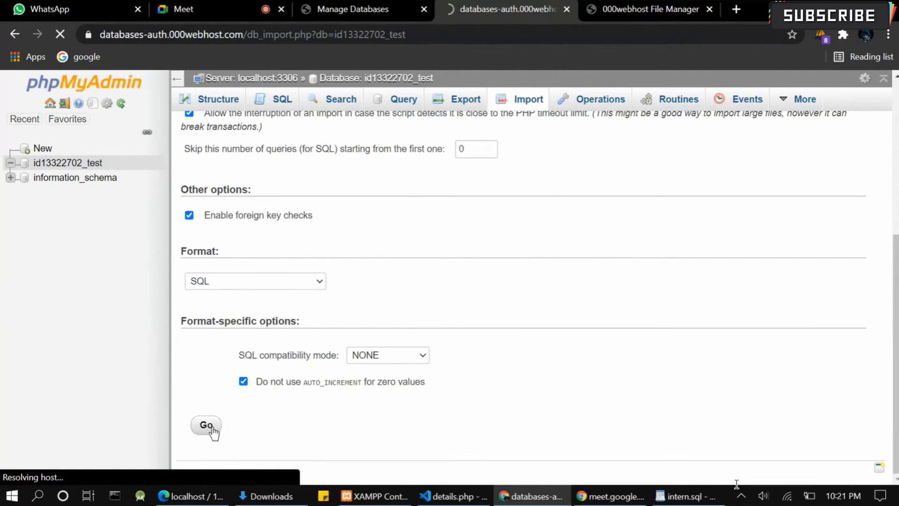
scroll(470, 318, "up", 1)
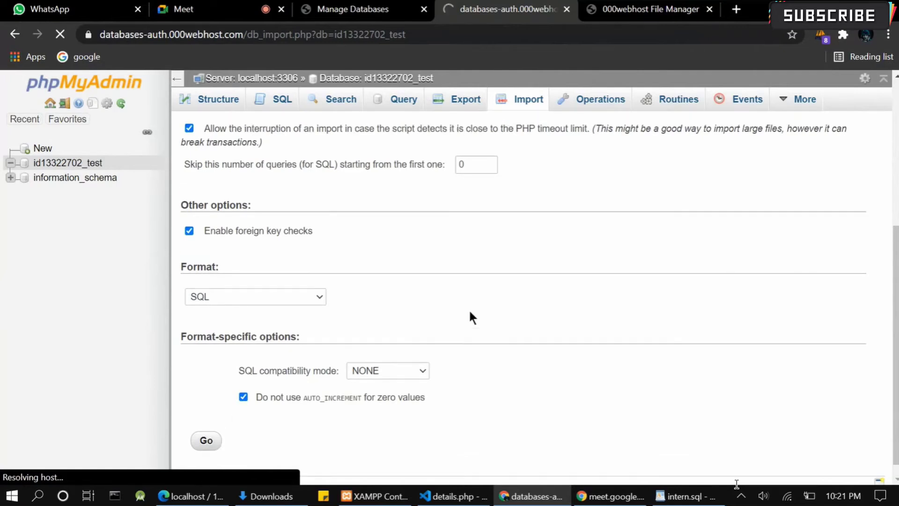
scroll(471, 318, "up", 5)
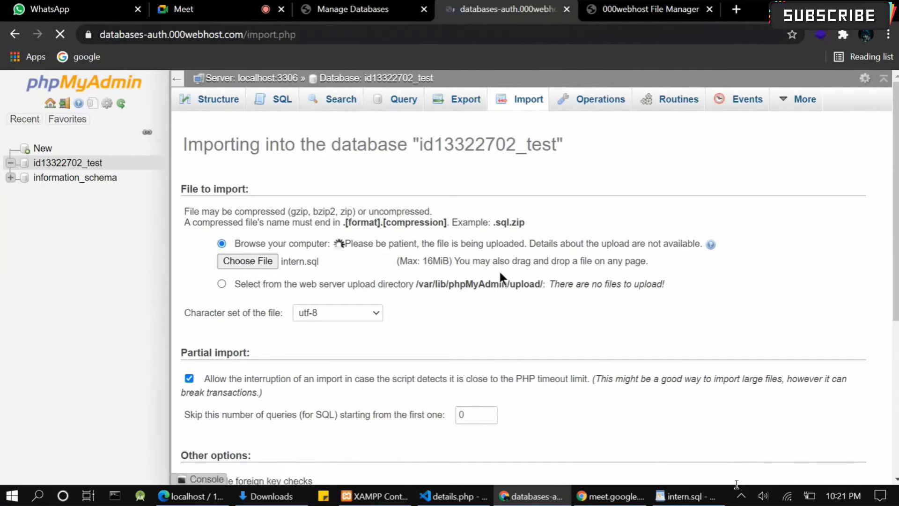
scroll(430, 222, "down", 1)
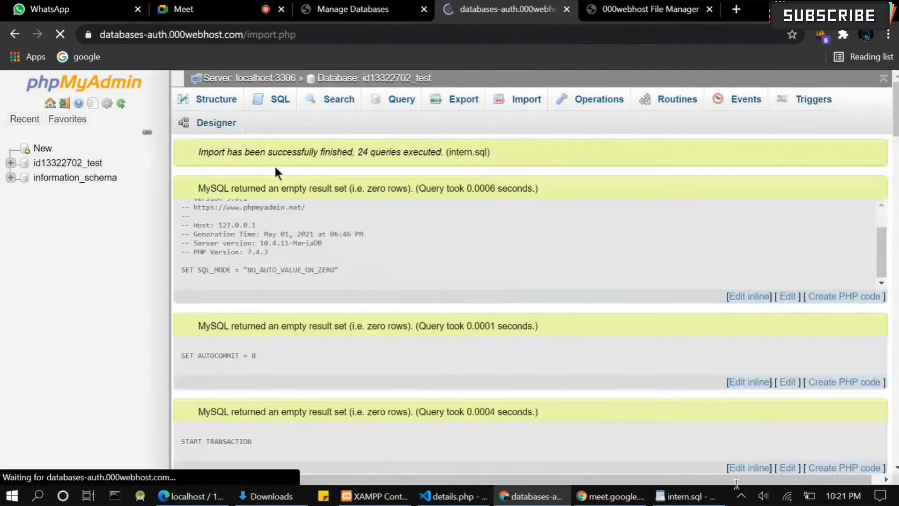
Confirm emp, perform and shethink exist in the hosted test database, then open local shethink.
scroll(276, 196, "down", 2)
scroll(365, 336, "down", 5)
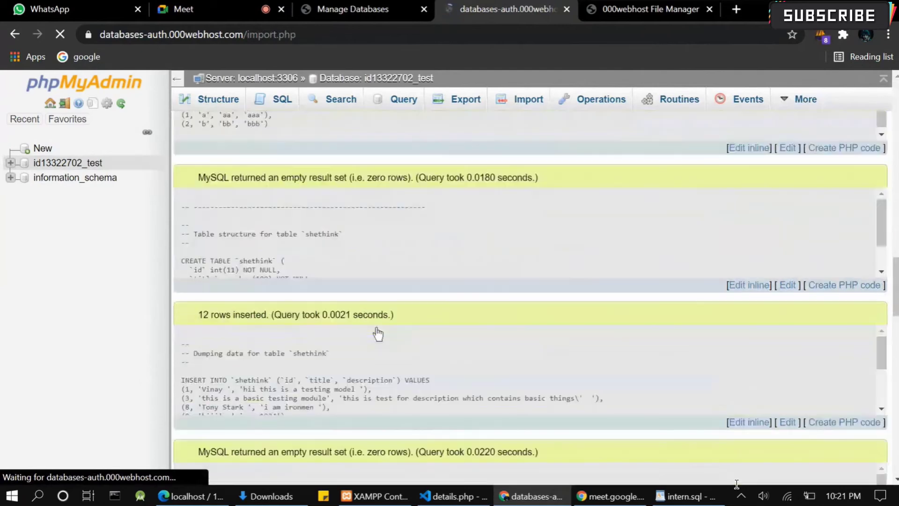
scroll(377, 335, "up", 10)
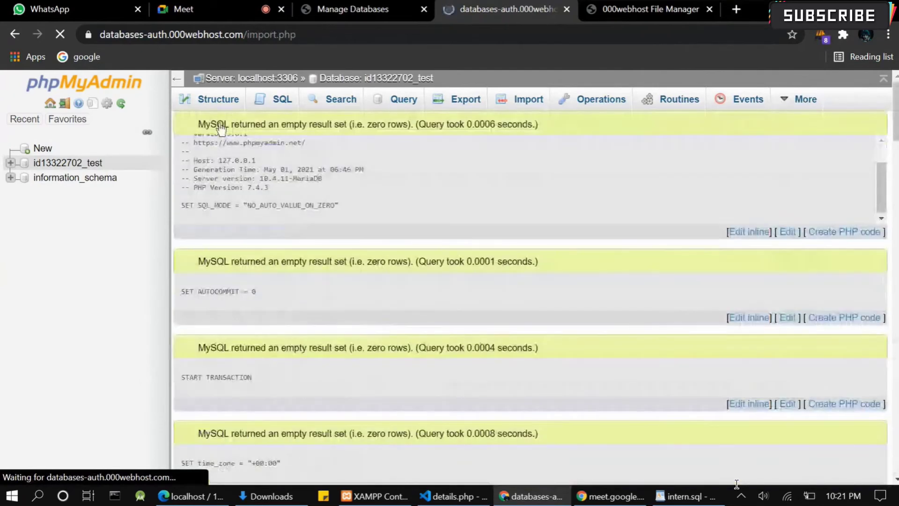
left_click(214, 99)
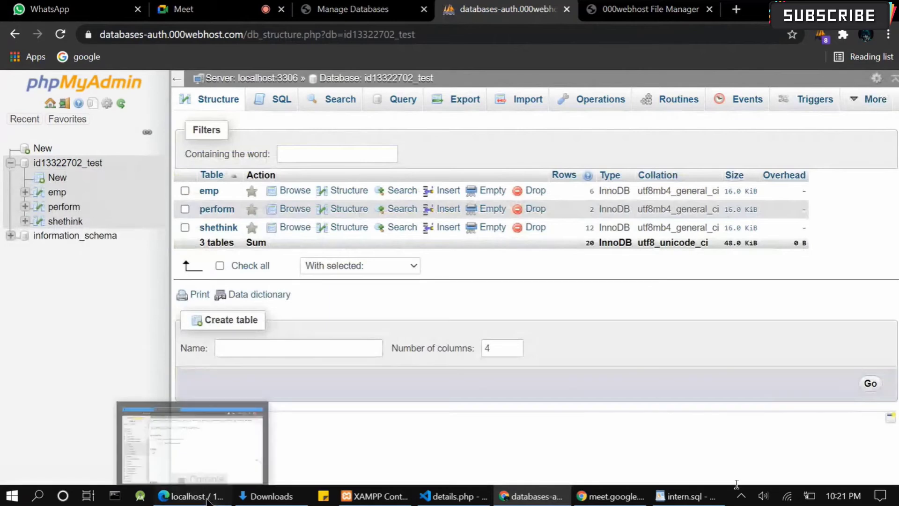
left_click(190, 496)
left_click(75, 294)
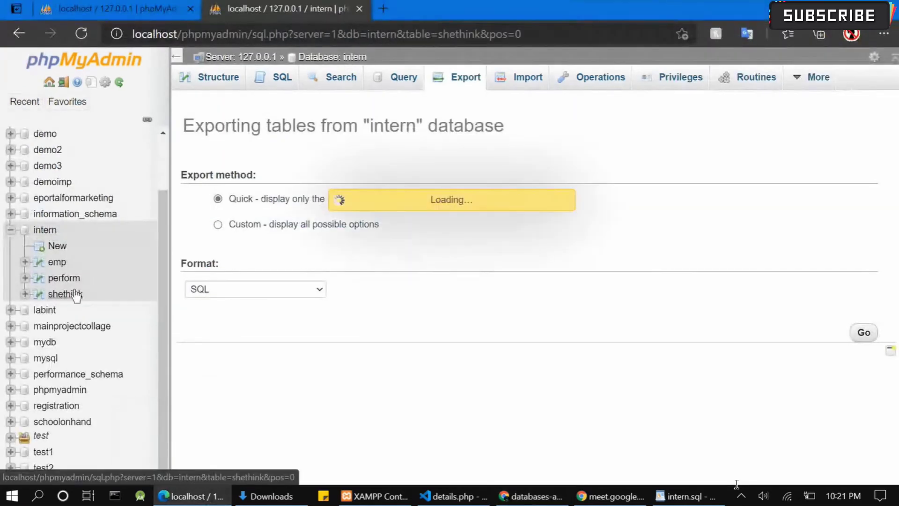
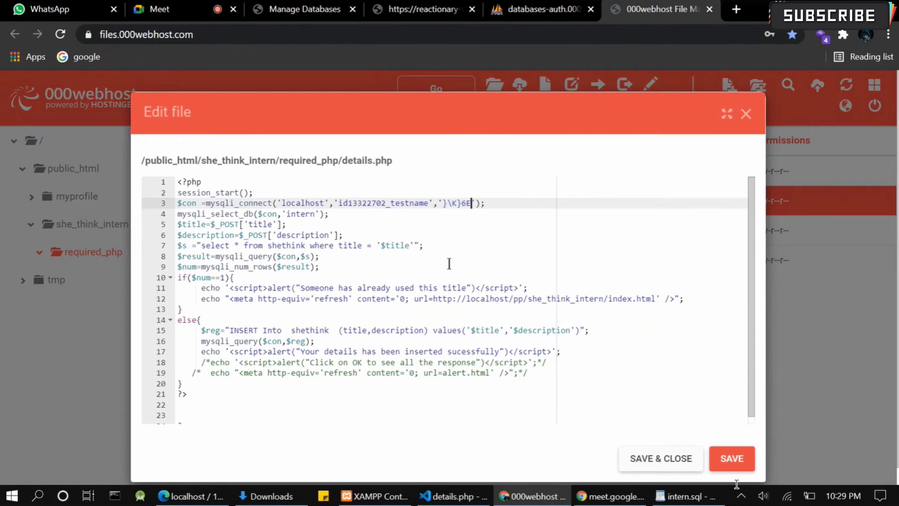
Complete the database password in details.php and replace 'intern' on line 4 with the hosted test database name.
left_click(305, 9)
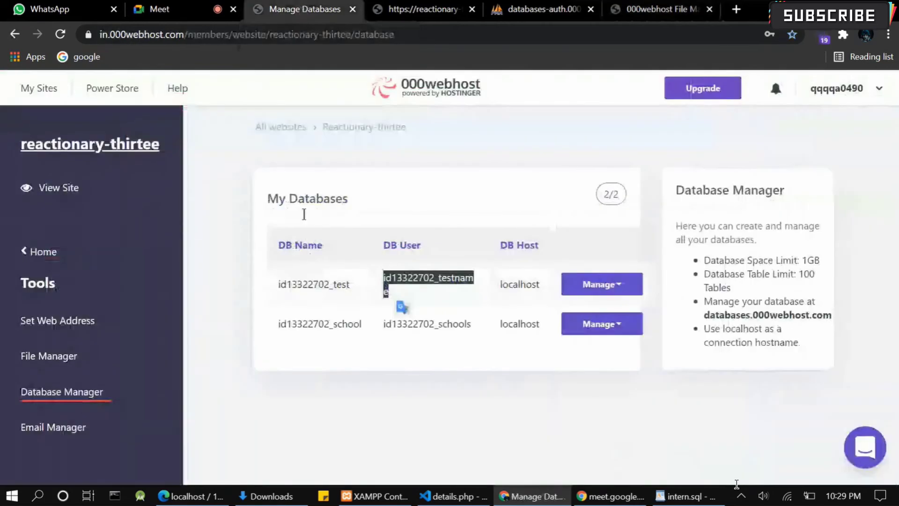
double_click(288, 283)
key("ctrl+c")
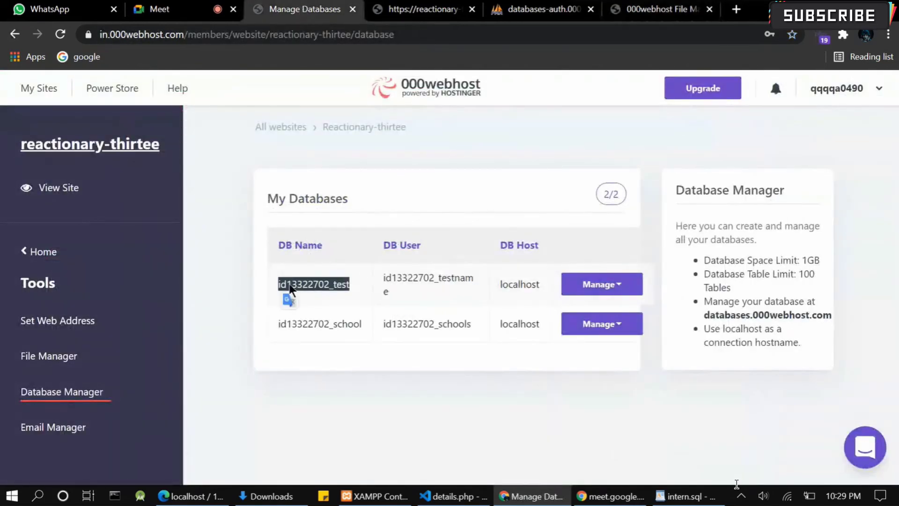
left_click(421, 9)
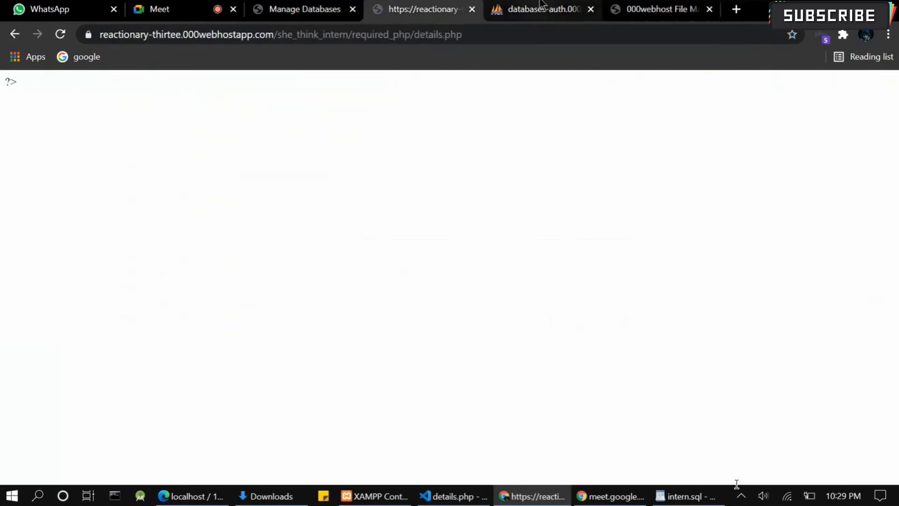
left_click(662, 6)
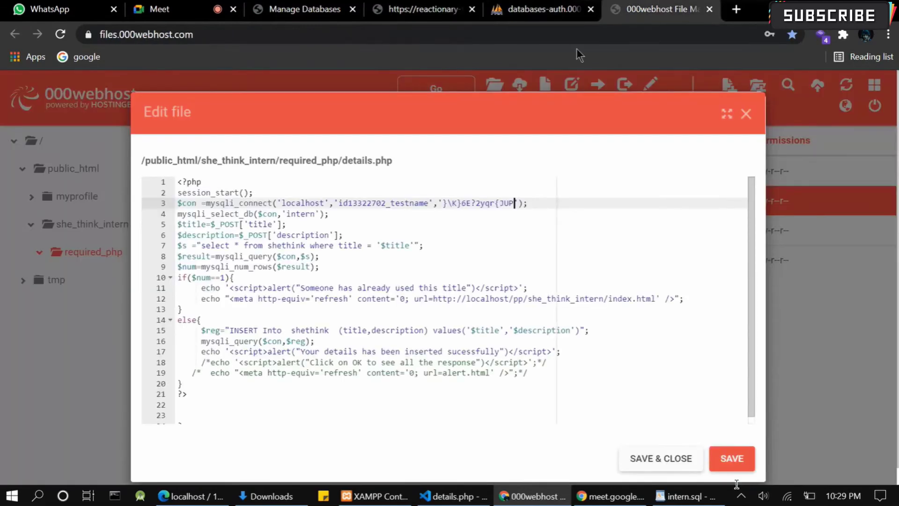
double_click(304, 215)
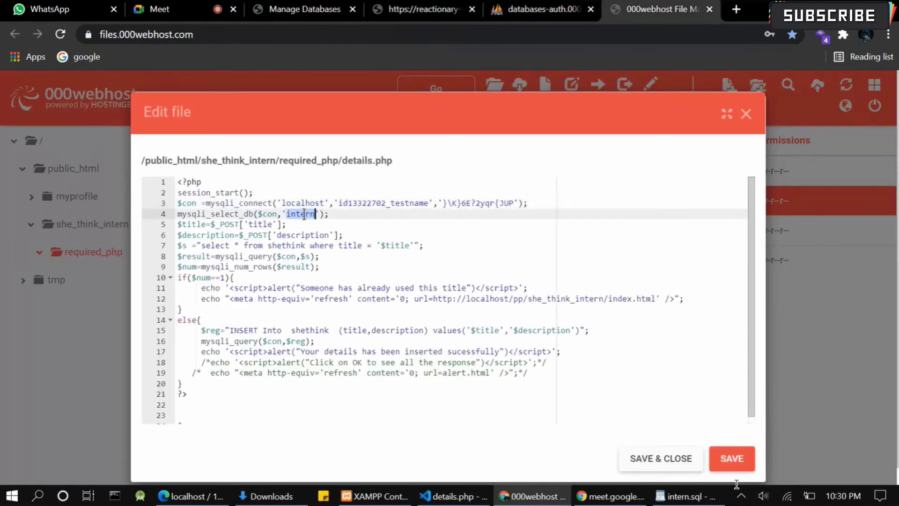
key("ctrl+v")
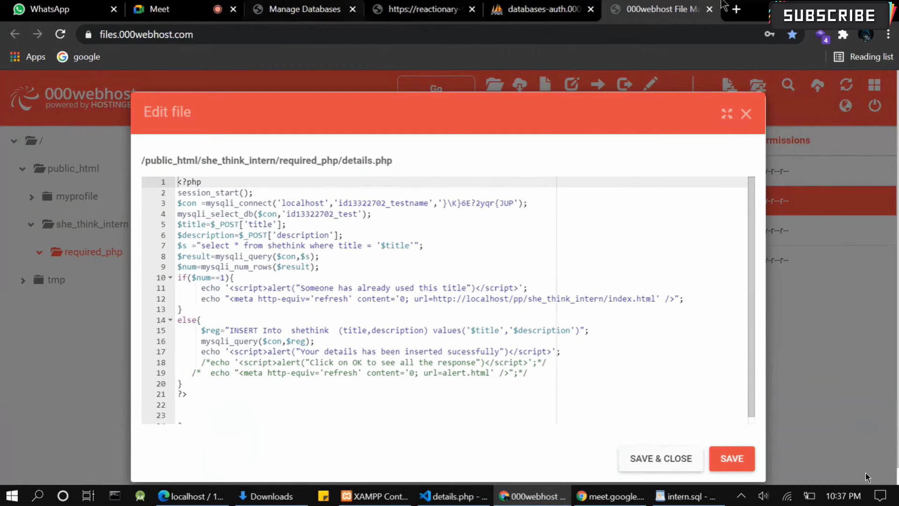
left_click(313, 5)
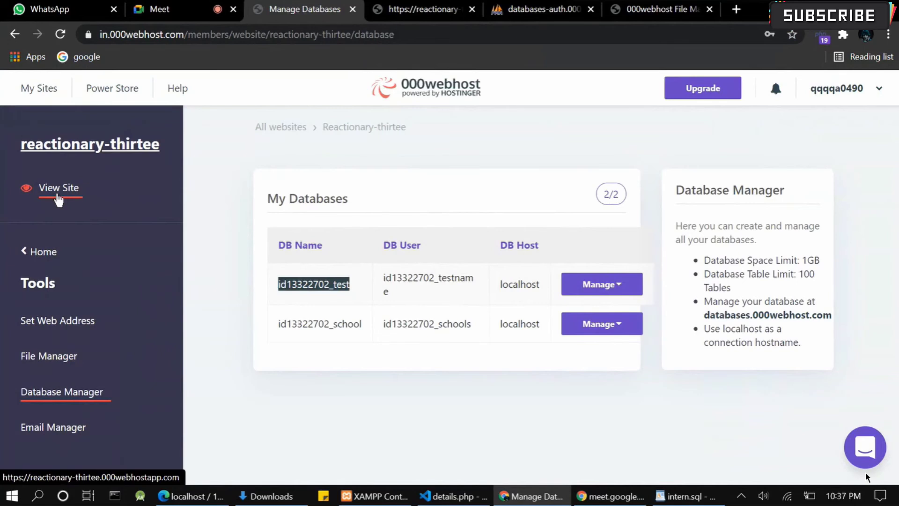
Open the live site's she_think_intern form page and close the details.php editor.
left_click(53, 198)
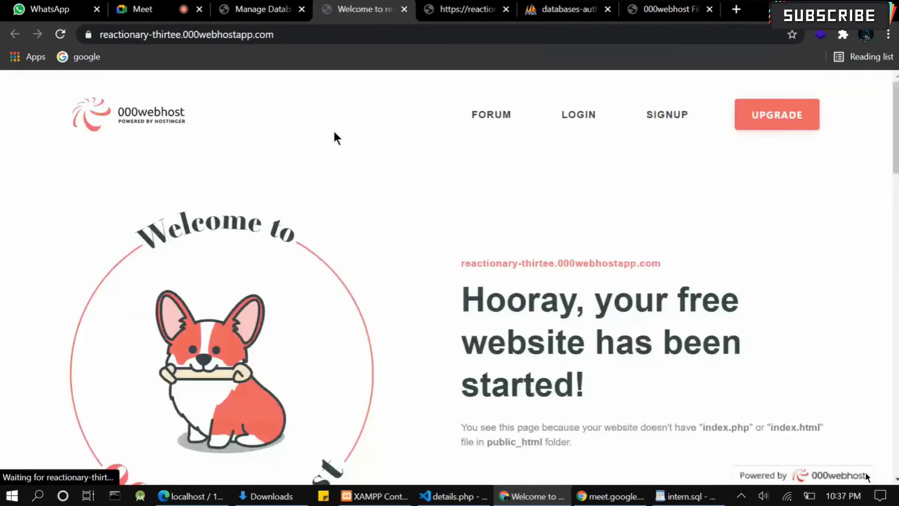
left_click(291, 33)
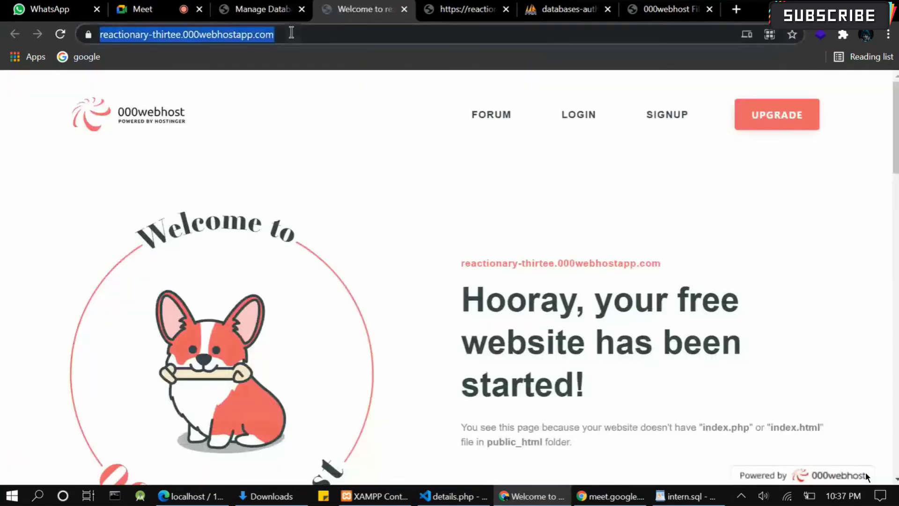
key("Right")
type("/")
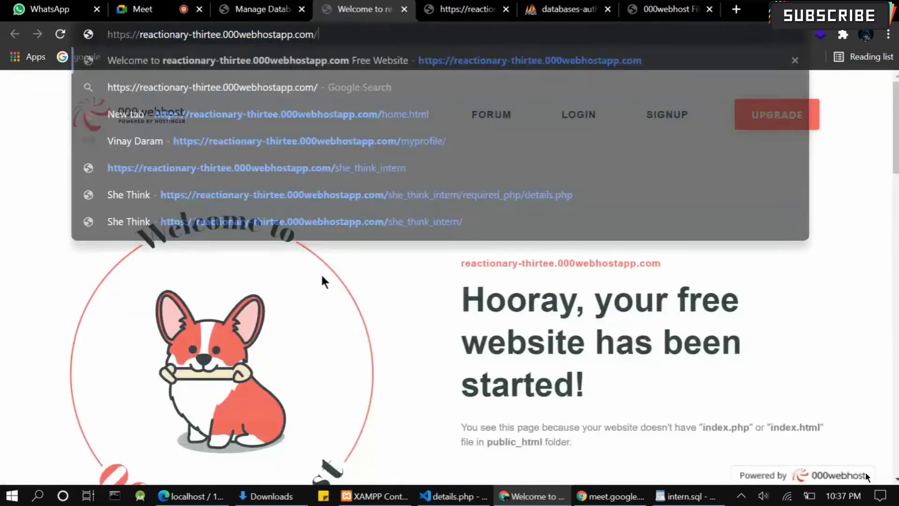
type("s")
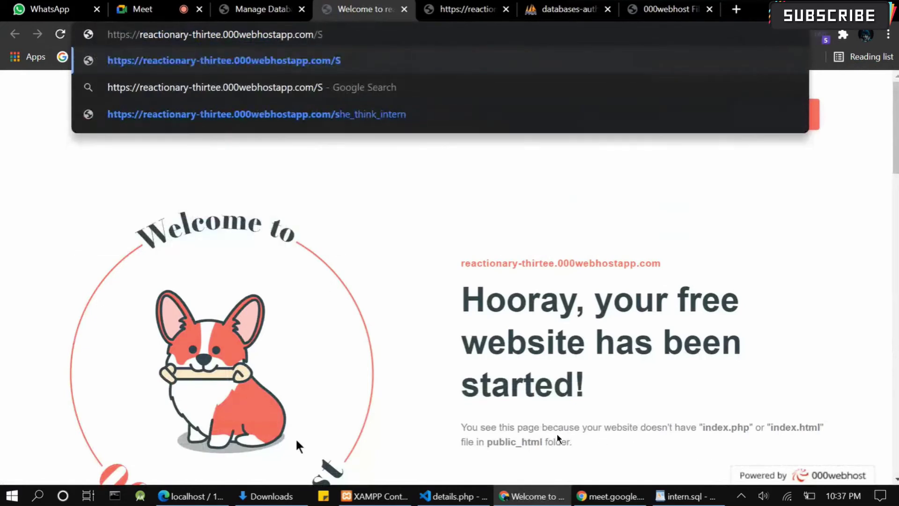
left_click(319, 125)
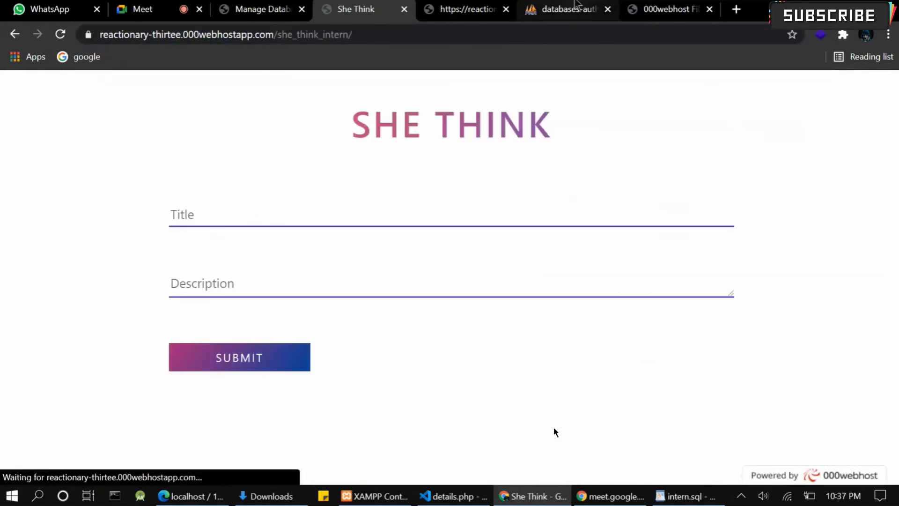
left_click(651, 11)
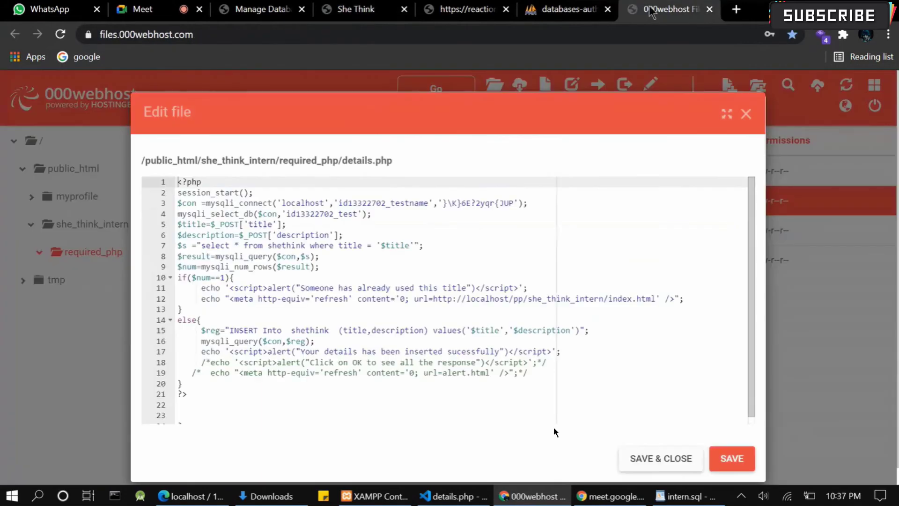
key("Escape")
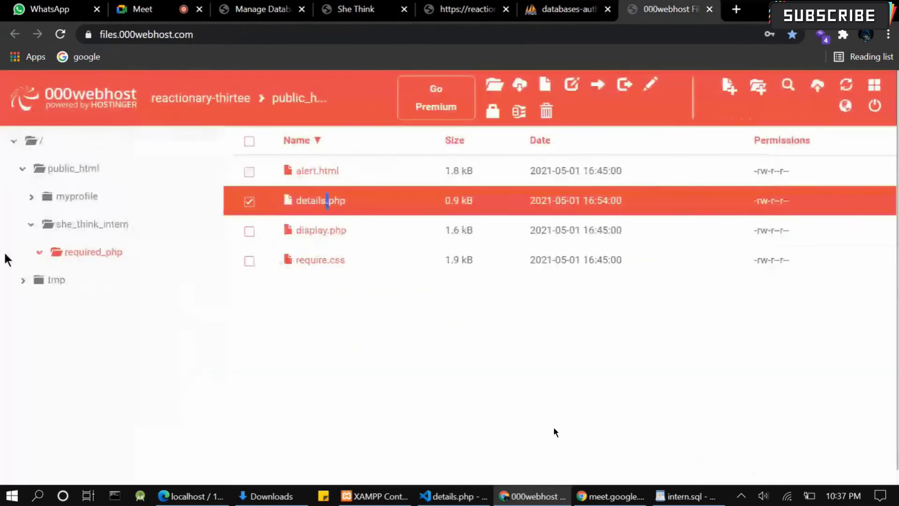
left_click(238, 5)
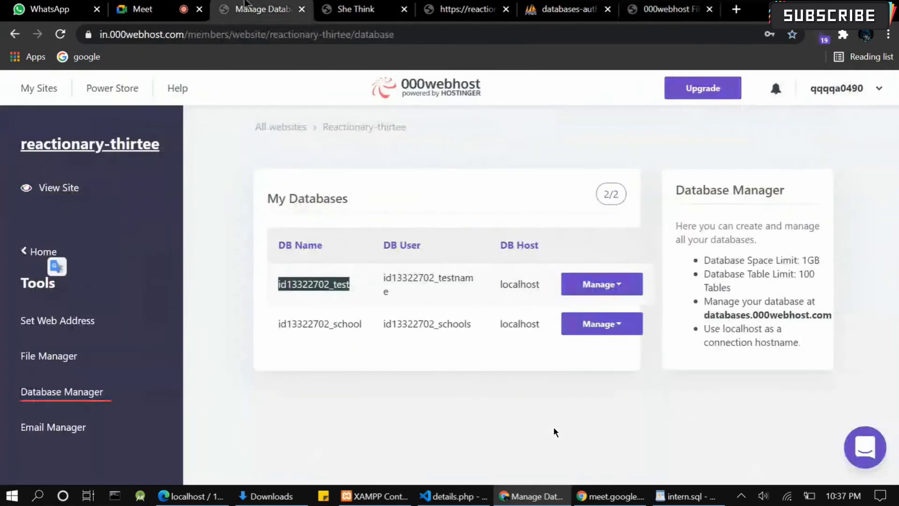
key("ctrl+Tab")
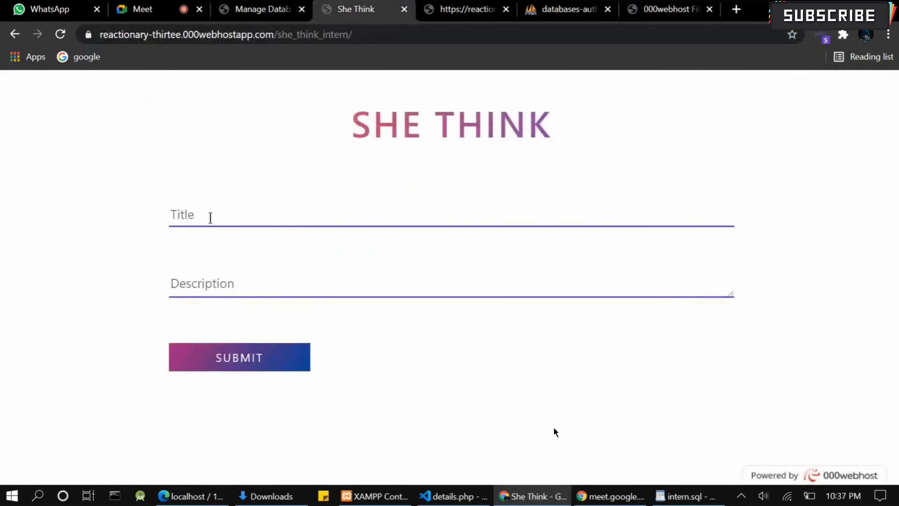
Submit the She Think form with title 'THE XYZ' and description 'XYZ'.
left_click(210, 218)
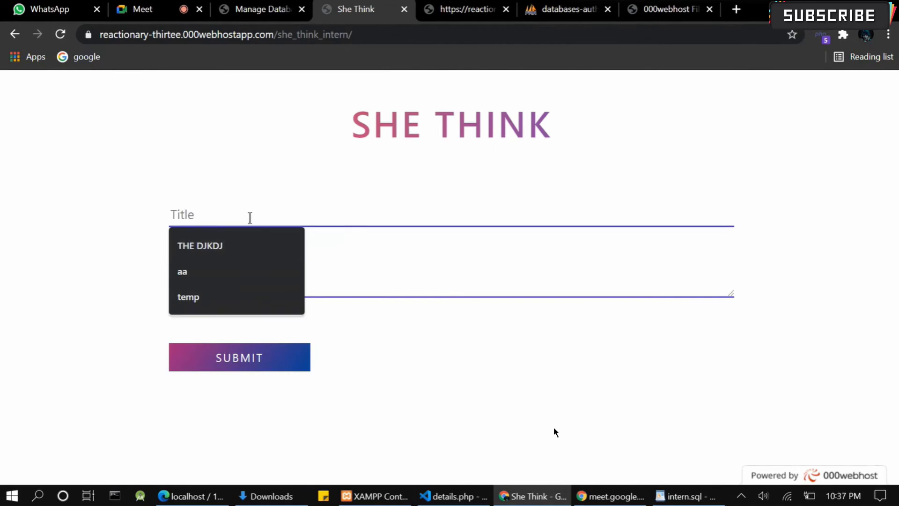
type("THE VI")
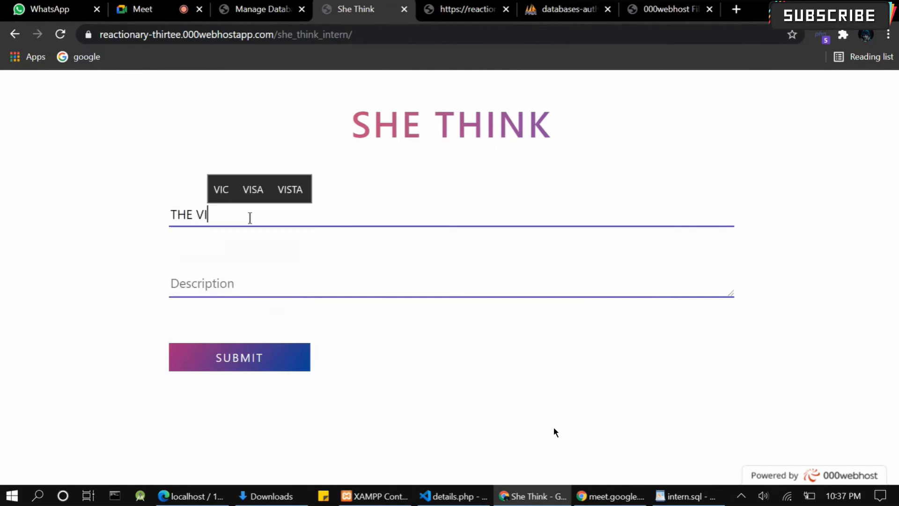
key("BackSpace")
type("XYZ")
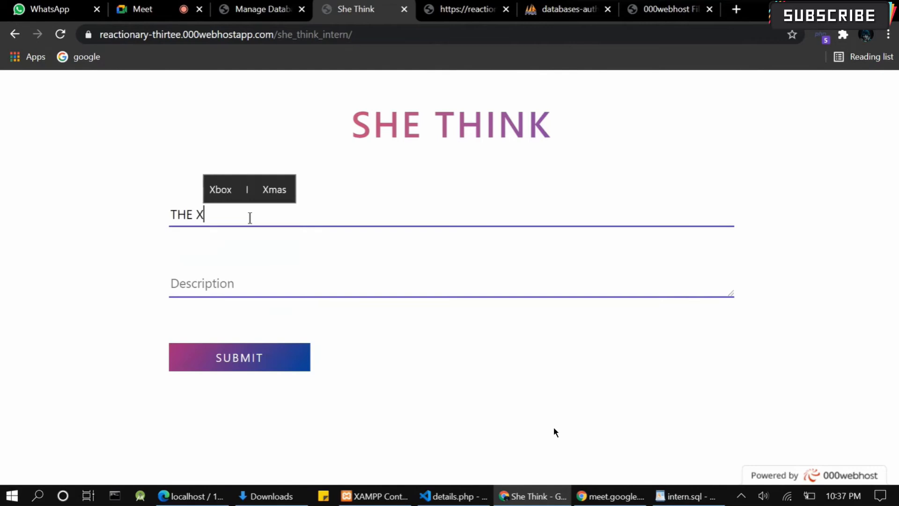
left_click(239, 286)
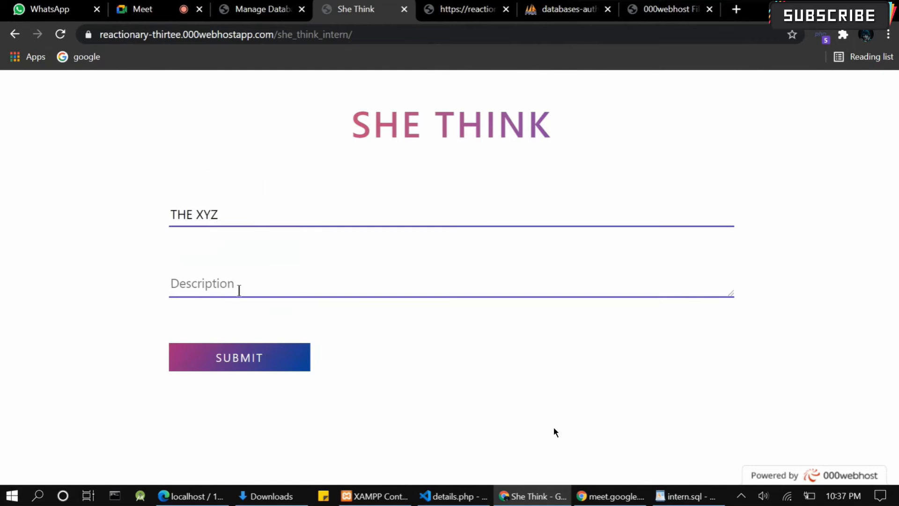
type("XYZ")
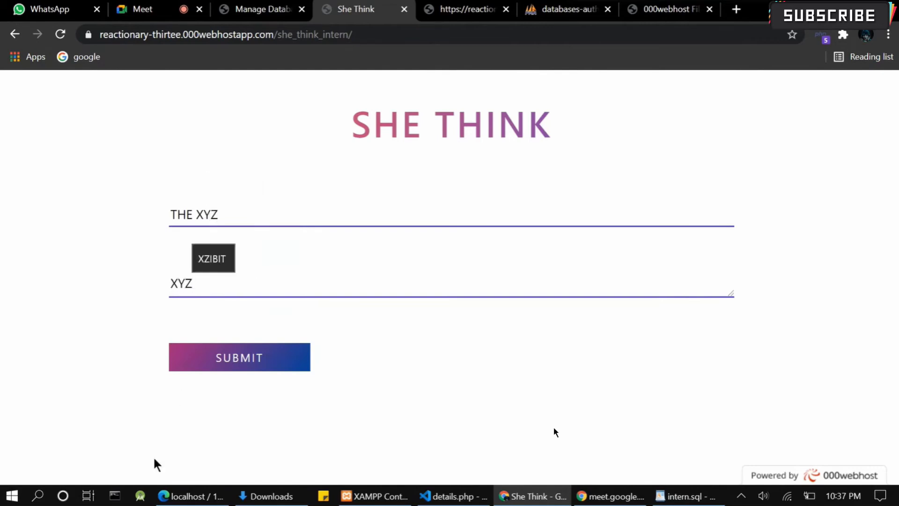
left_click(253, 364)
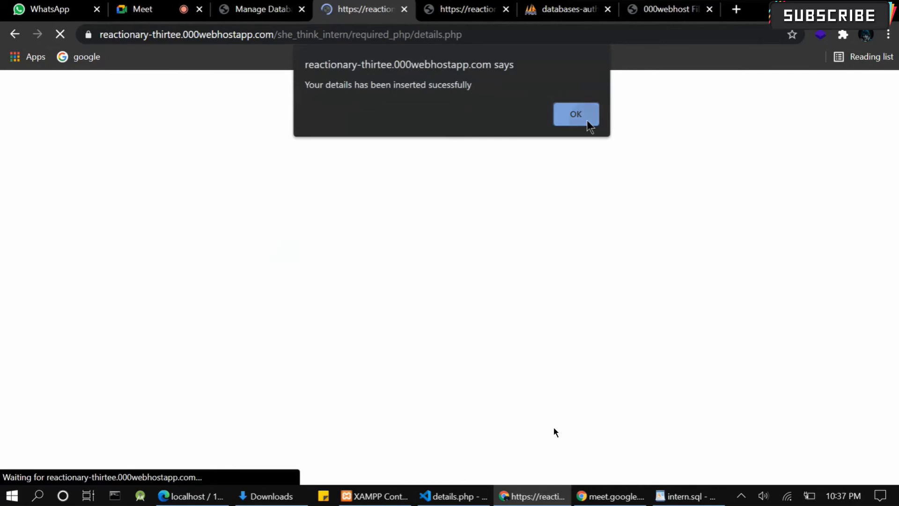
Dismiss the success alert and reload phpMyAdmin's shethink table to reveal new row 19, THE XYZ / XYZ.
left_click(589, 122)
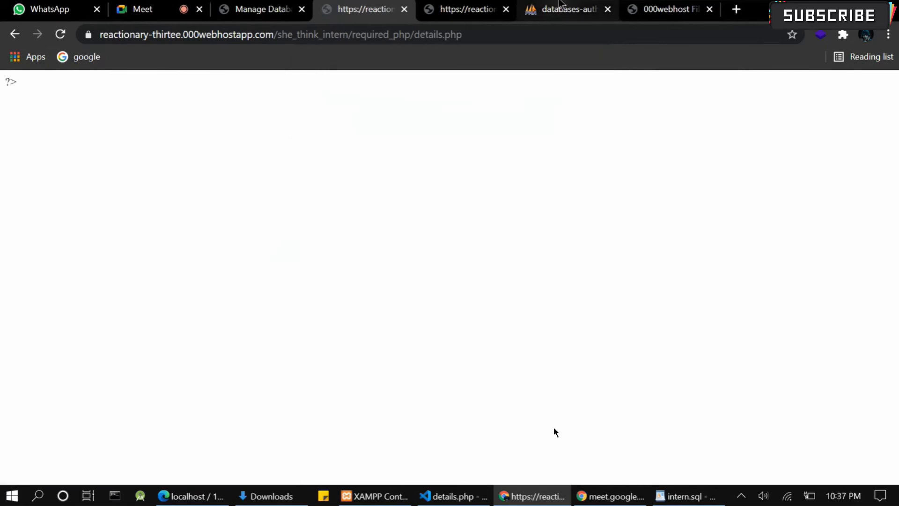
left_click(561, 3)
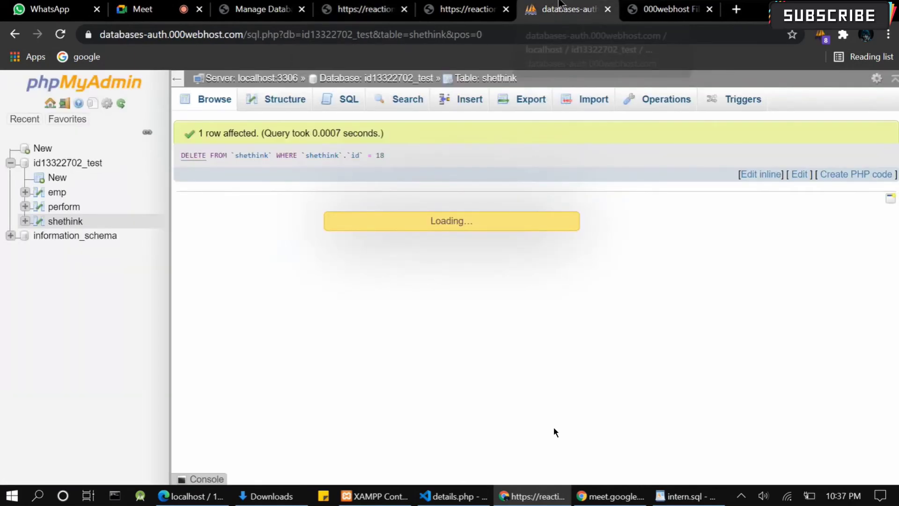
key("F5")
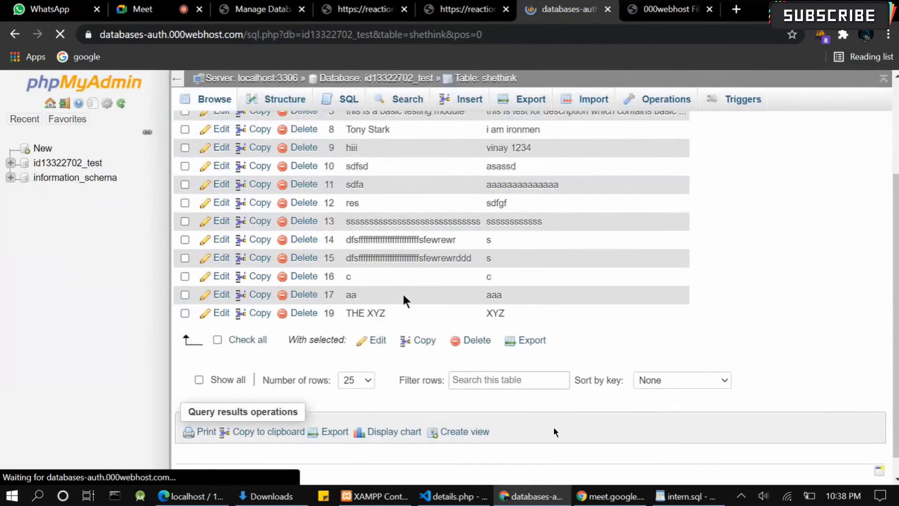
scroll(409, 260, "up", 2)
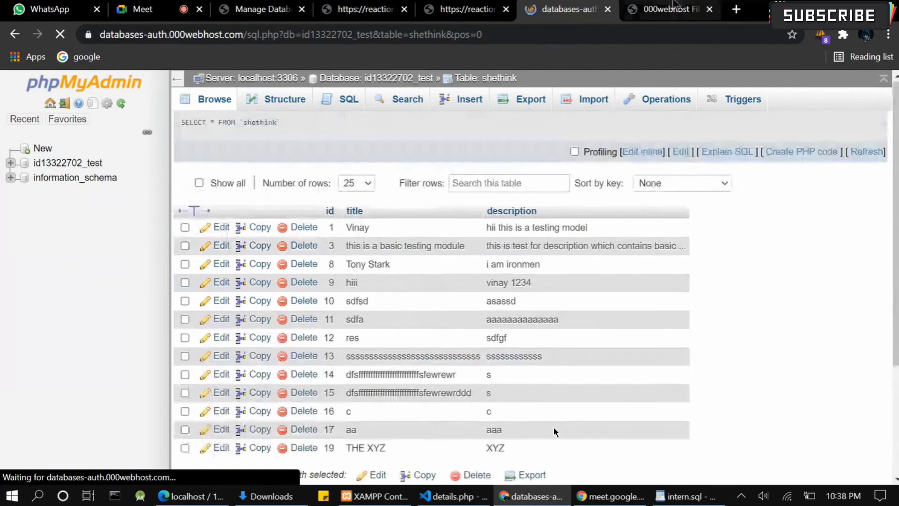
scroll(440, 322, "down", 3)
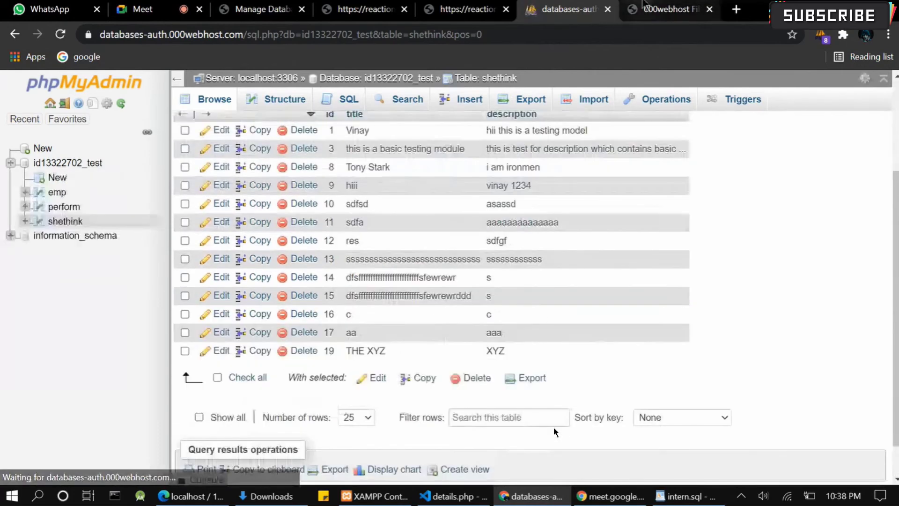
key("ctrl+Tab")
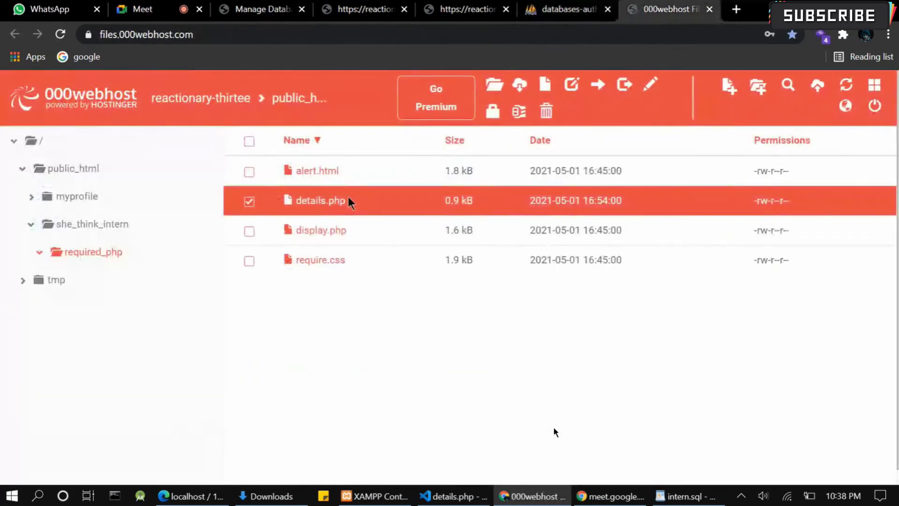
Open details.php from the File Manager and compare its connection lines with the hosted databases list.
double_click(349, 200)
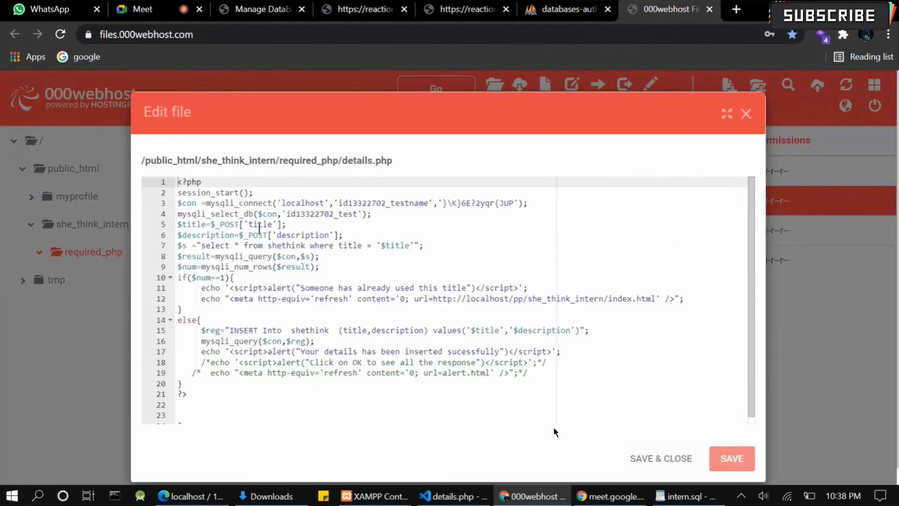
left_click_drag(177, 203, 406, 215)
left_click(415, 220)
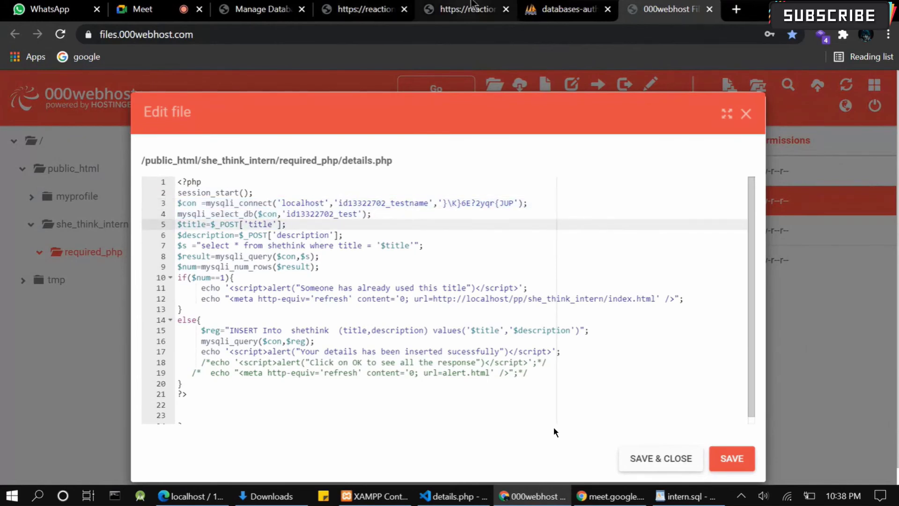
left_click(296, 6)
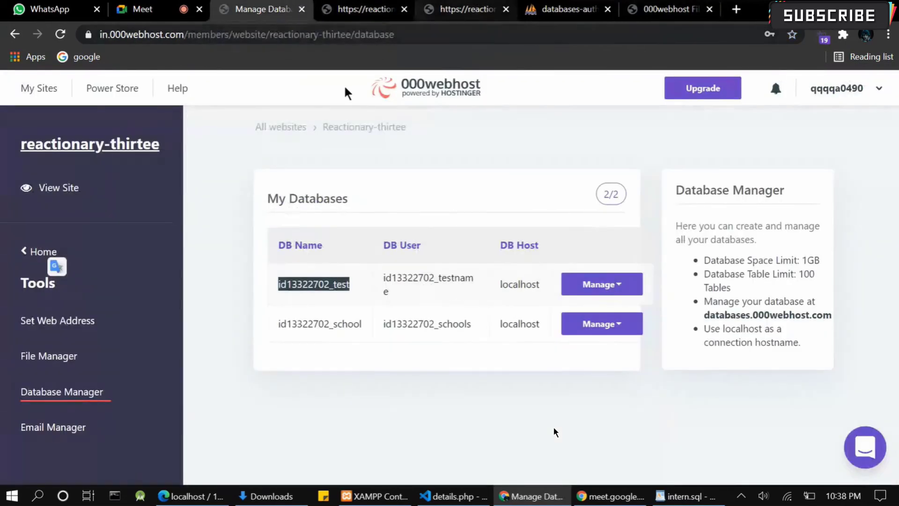
left_click(646, 4)
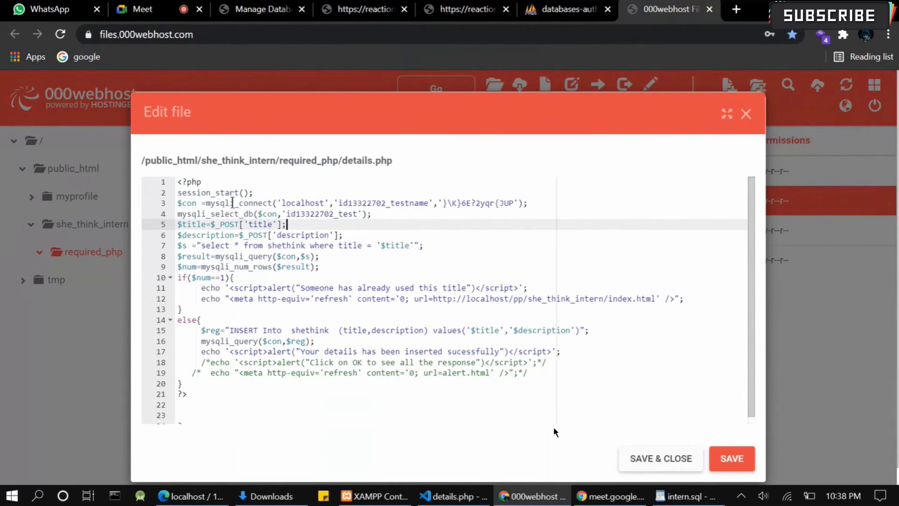
Walk through the mysqli calls on lines 3, 8, 9 and 10, then select mysqli_connect on line 3.
left_click(235, 203)
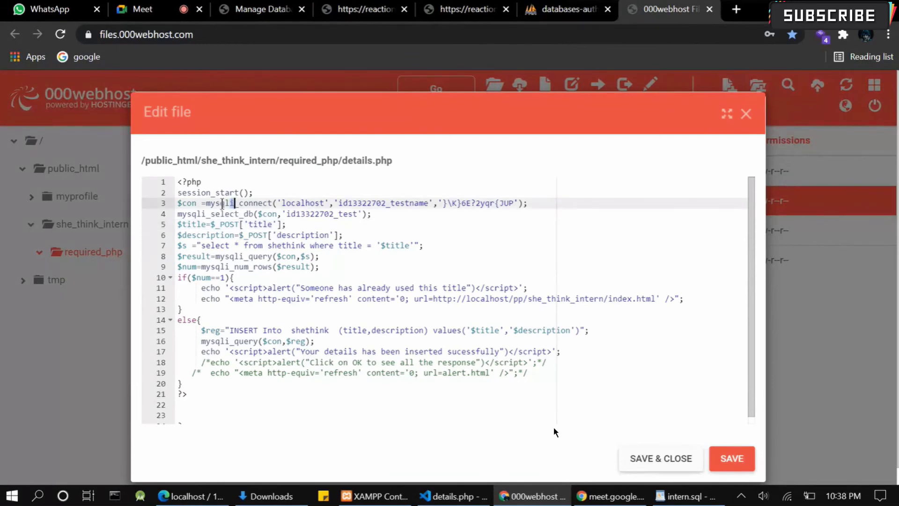
left_click(240, 256)
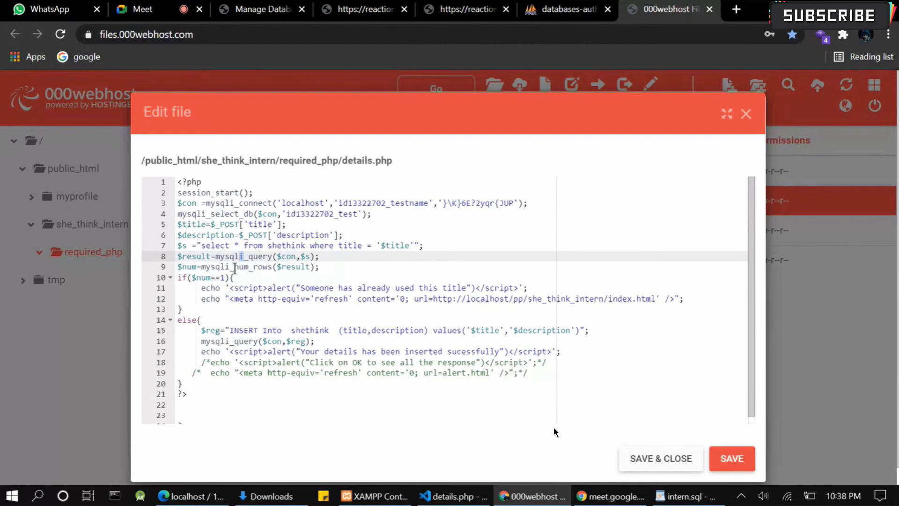
left_click(225, 267)
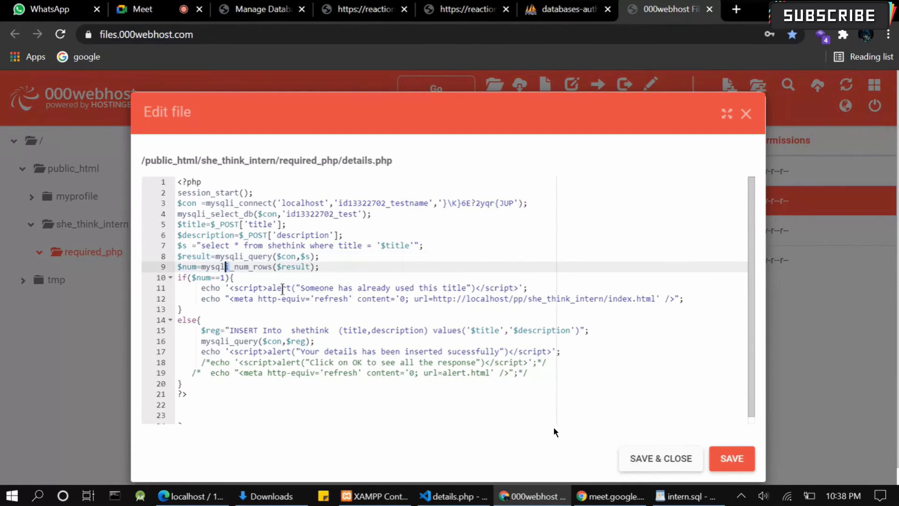
left_click(299, 278)
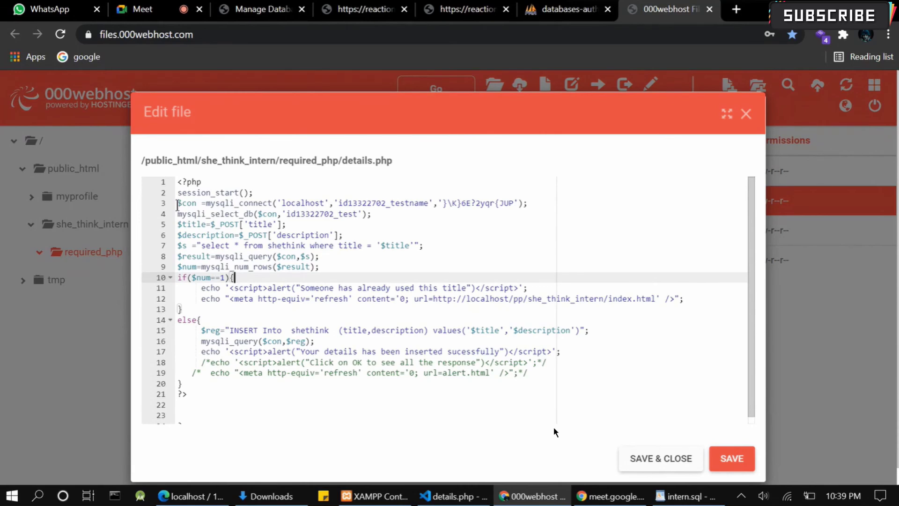
left_click(178, 205)
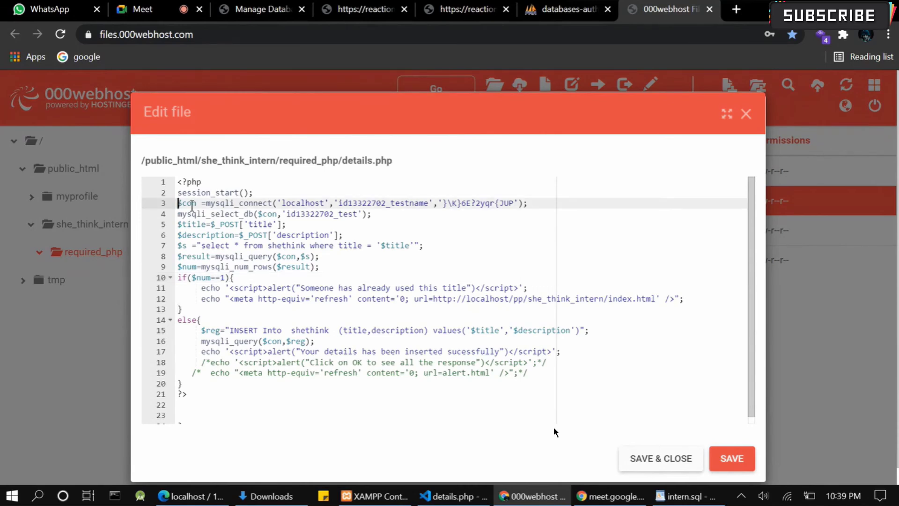
left_click_drag(206, 204, 273, 204)
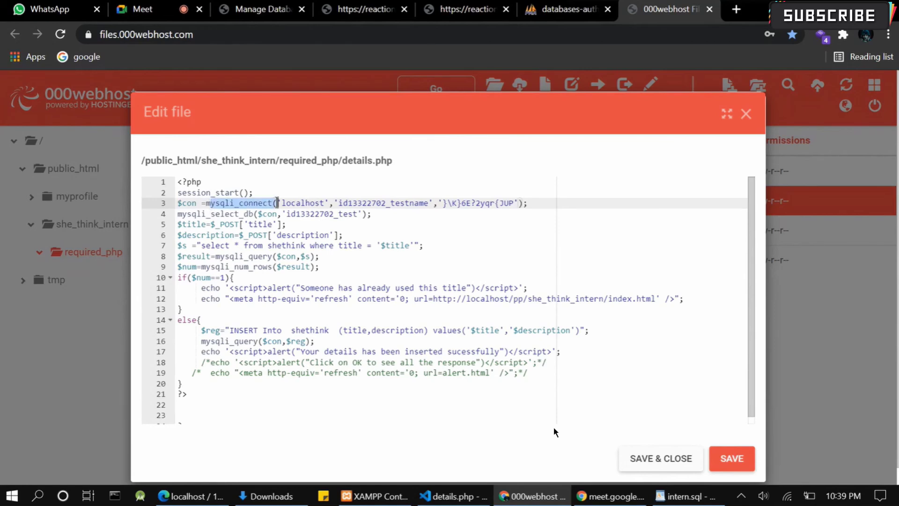